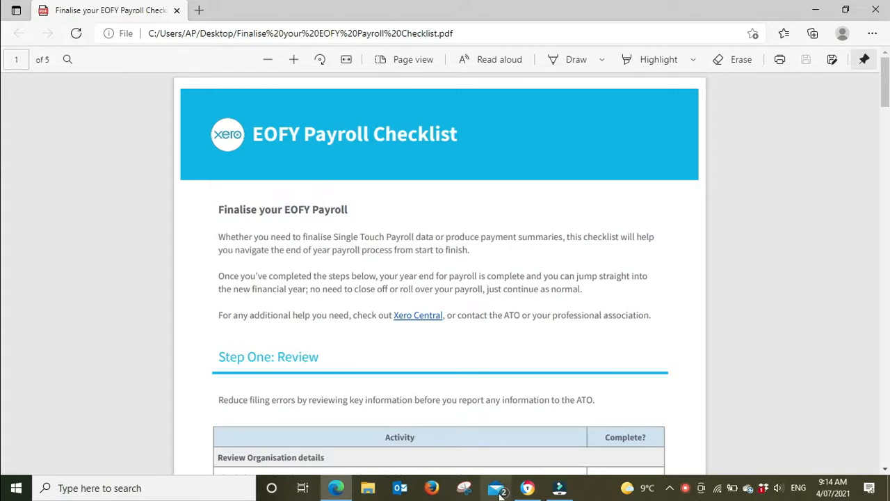
Switch to Xero in Chrome and open the Single Touch Payroll overview.
left_click(528, 489)
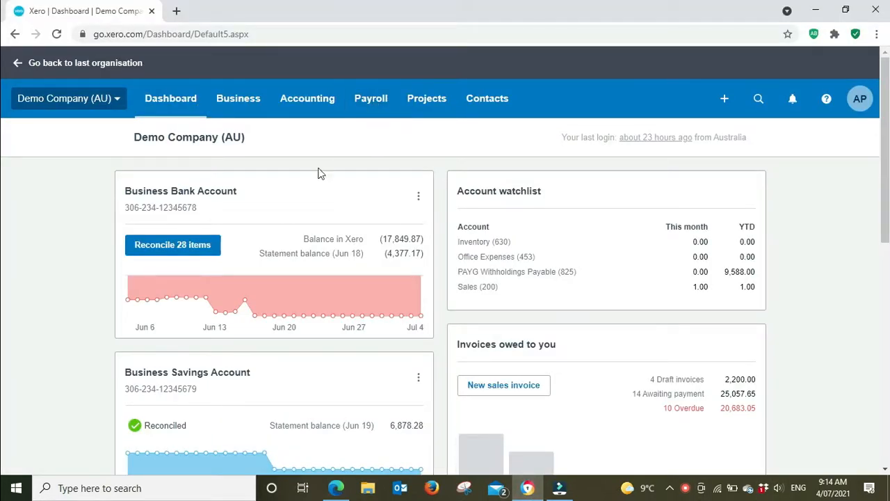
left_click(364, 99)
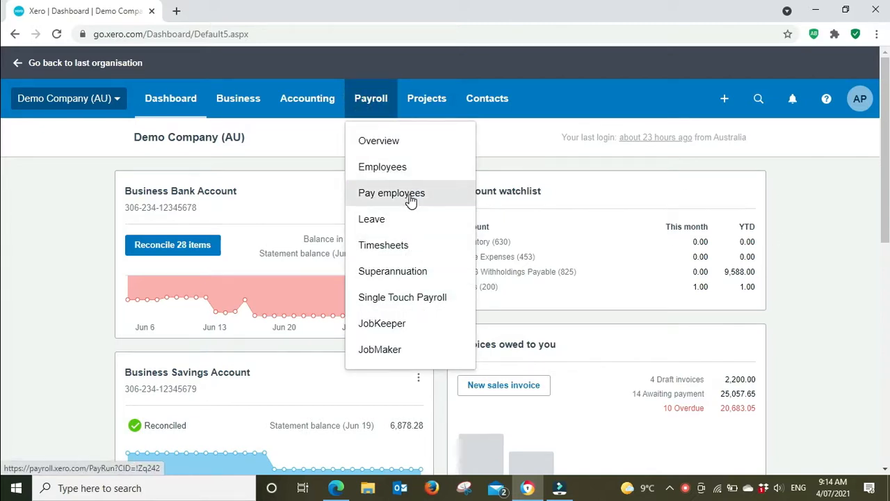
left_click(424, 297)
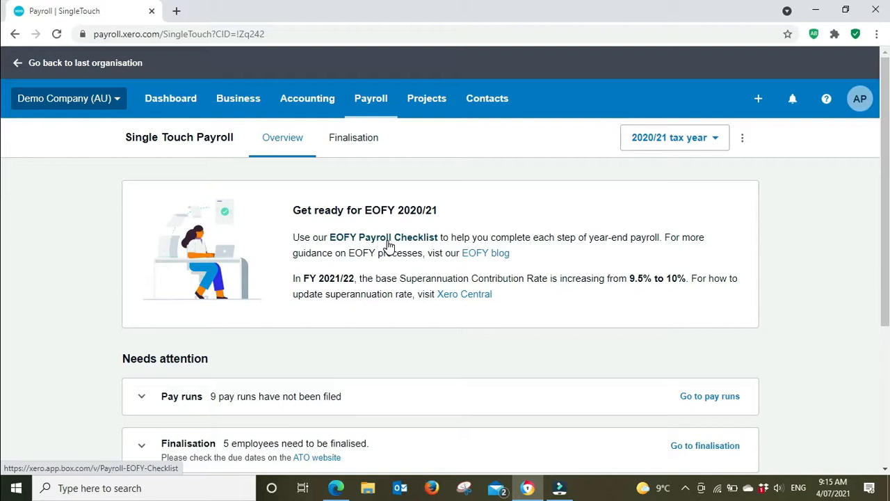
Open the EOFY Payroll Checklist and read the Step One: Review activities.
left_click(388, 245)
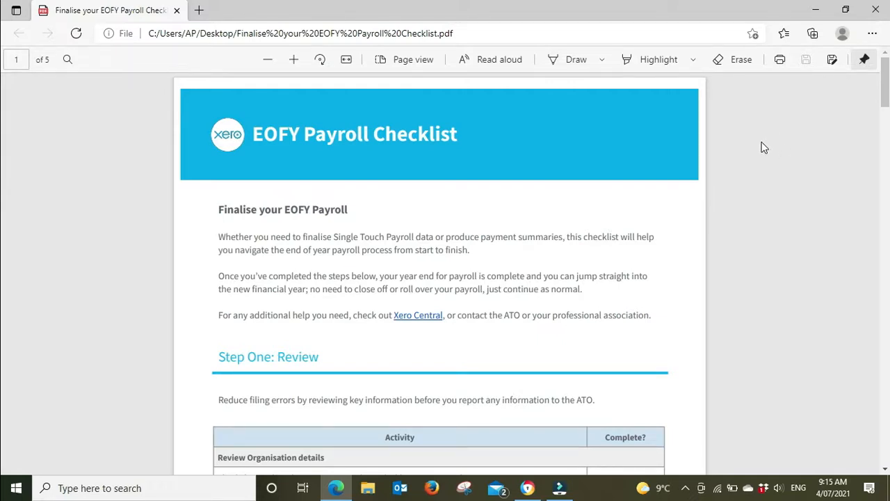
scroll(730, 151, "down", 2)
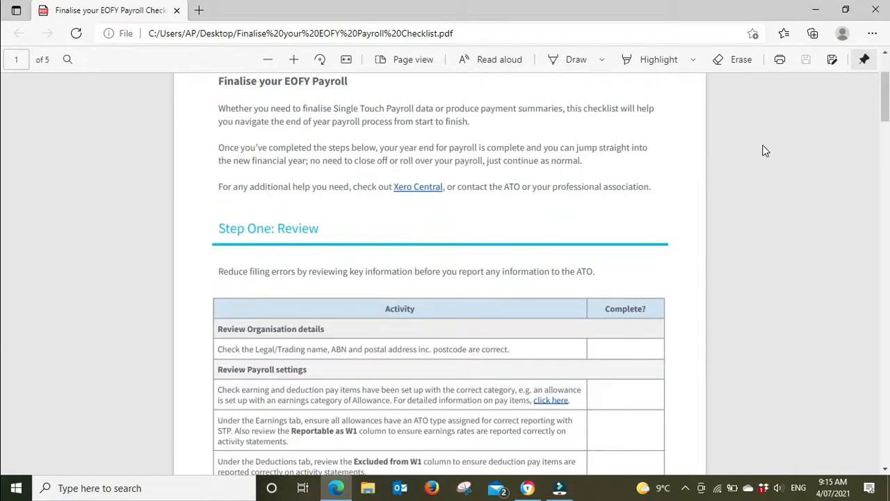
scroll(729, 150, "down", 2)
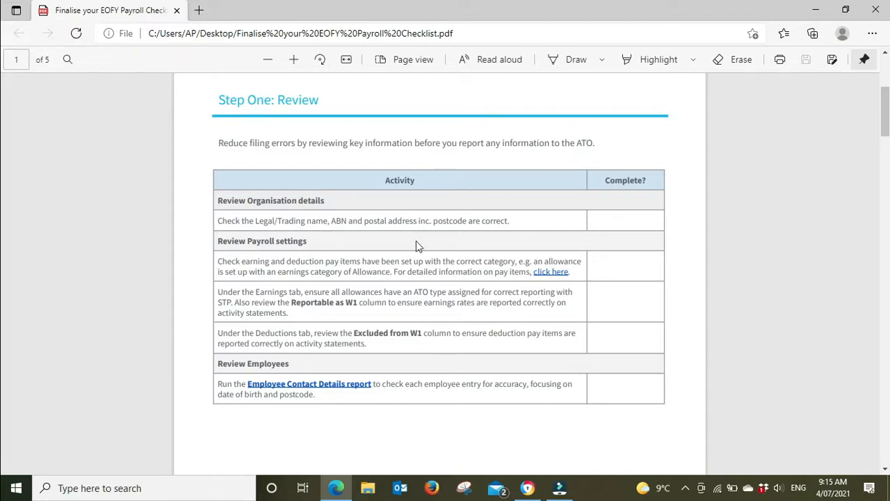
Return to Xero and open the Organisation details page from the Demo Company (AU) organisation settings.
mouse_move(532, 489)
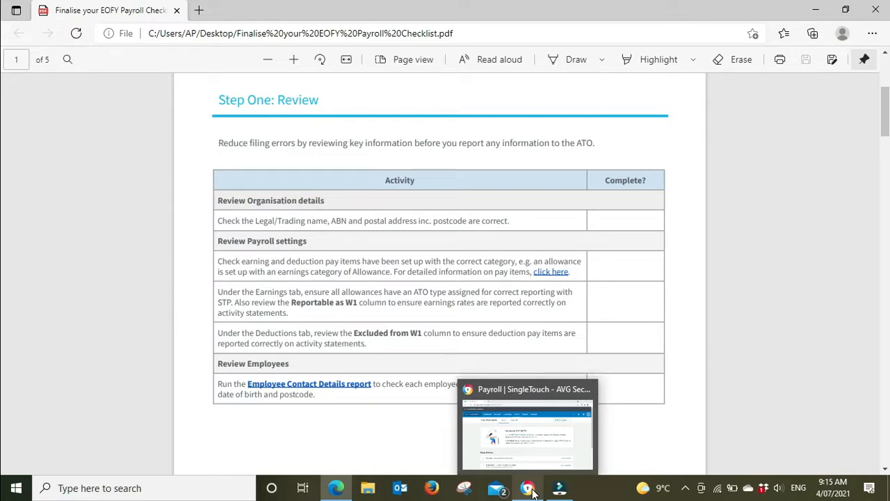
left_click(532, 491)
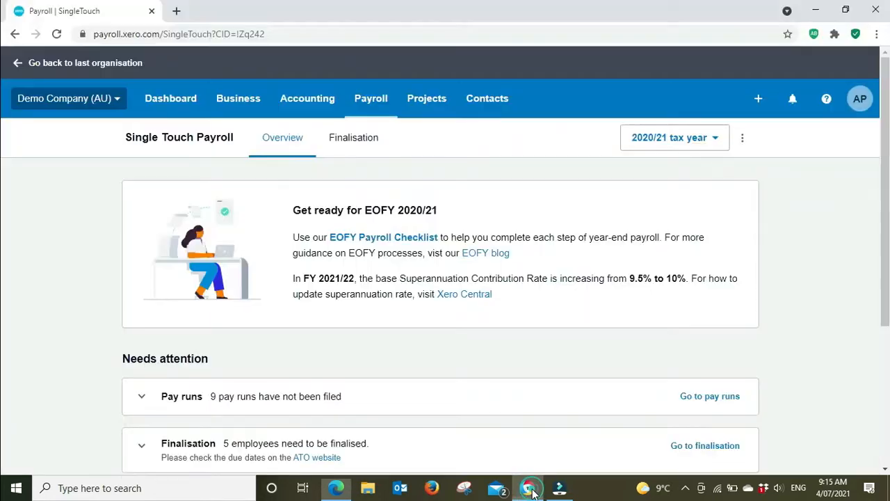
left_click(118, 102)
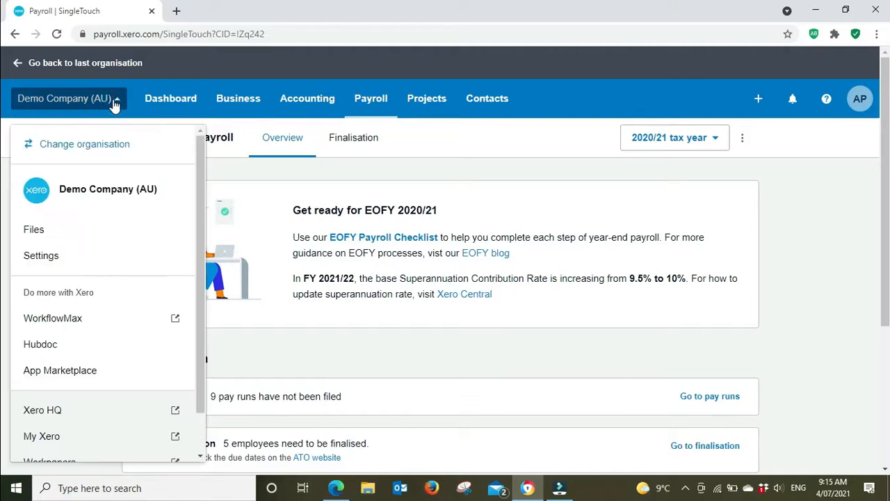
left_click(43, 255)
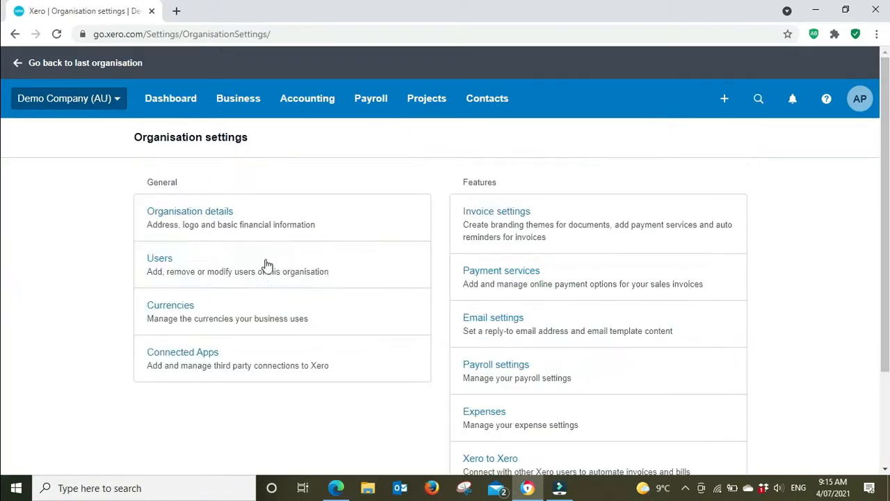
left_click(194, 216)
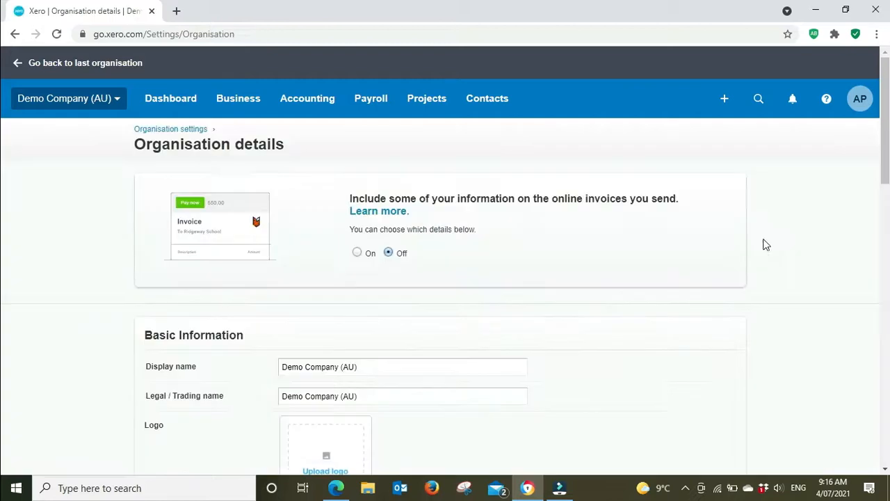
Examine the organisation's legal/trading name, Australian Business Number, postal and physical addresses and contact details.
scroll(792, 234, "down", 2)
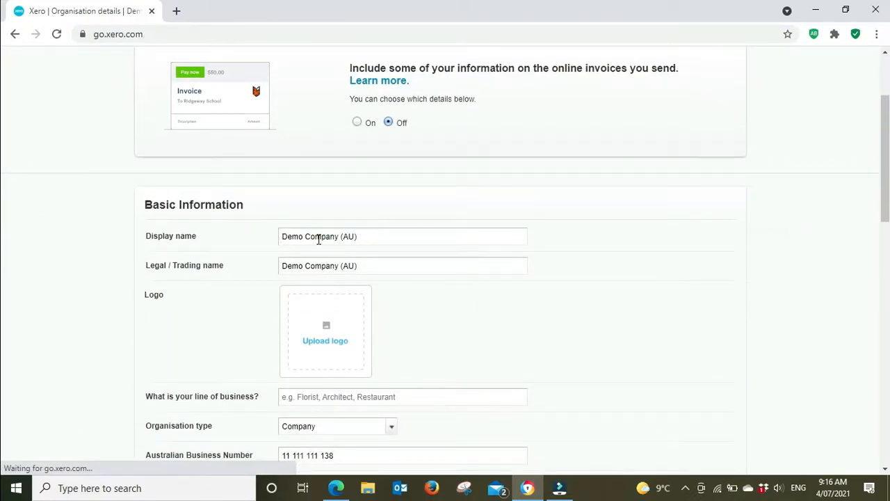
scroll(197, 247, "up", 2)
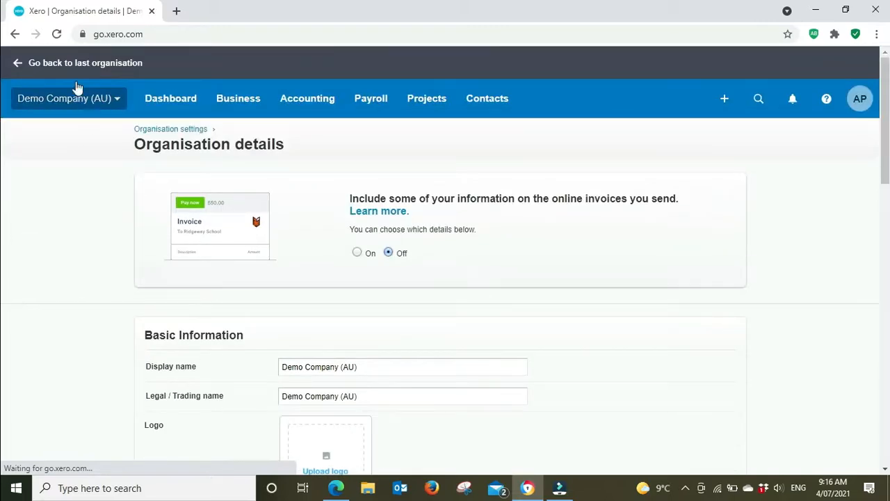
scroll(749, 258, "down", 2)
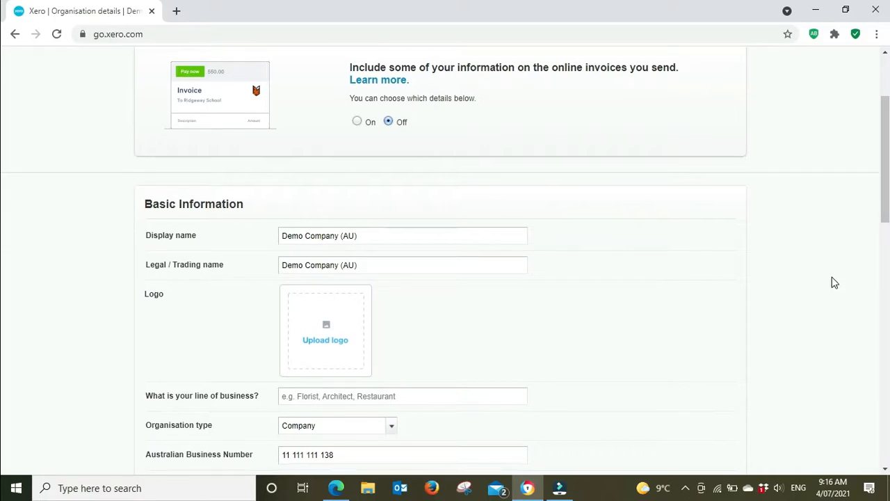
scroll(835, 285, "down", 2)
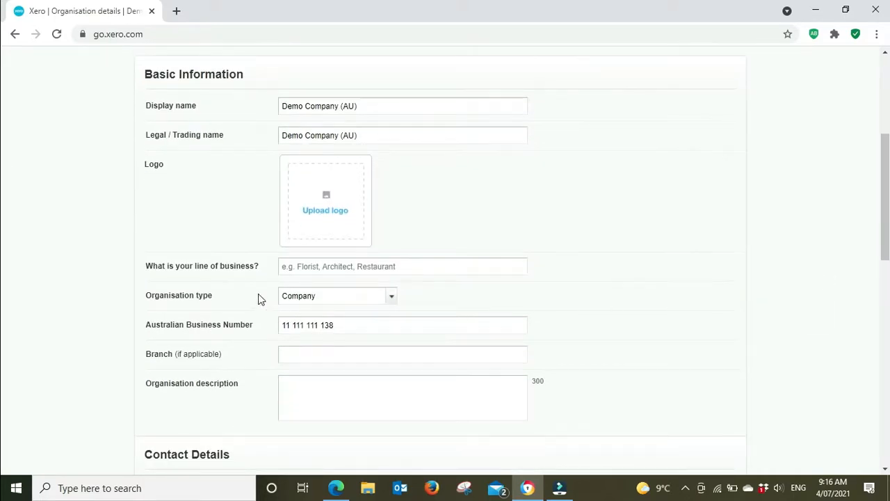
scroll(407, 325, "down", 2)
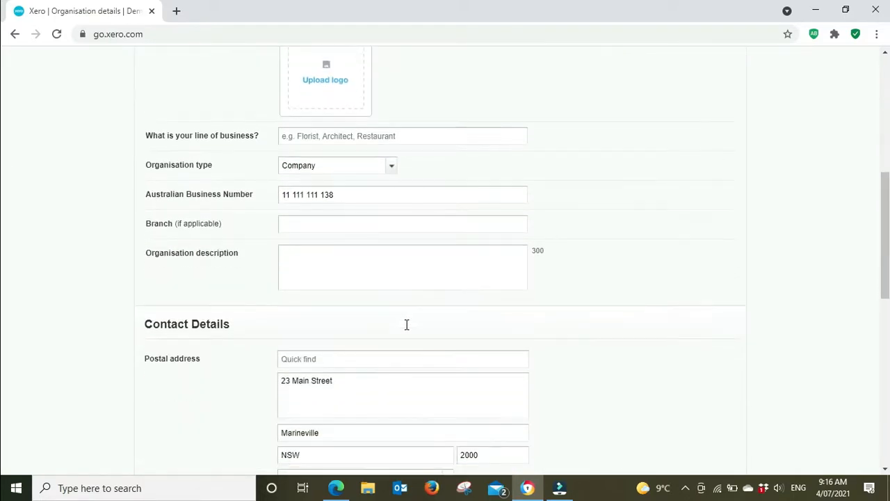
scroll(407, 325, "down", 2)
scroll(476, 409, "down", 4)
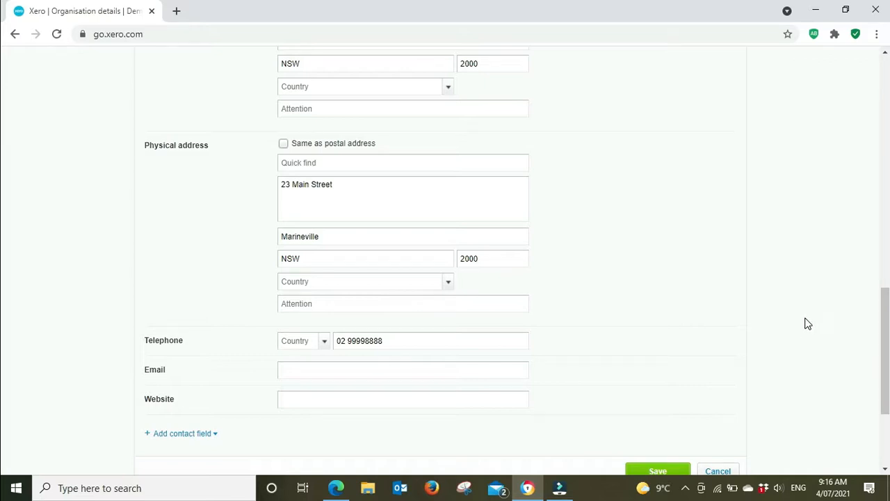
scroll(807, 323, "down", 2)
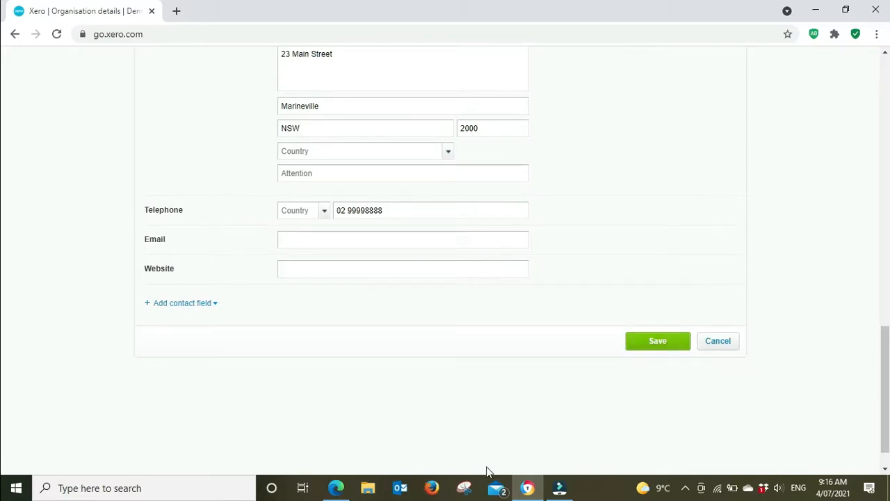
Consult the checklist's payroll settings items in Edge, then open the Payroll settings from Xero's organisation settings.
left_click(336, 488)
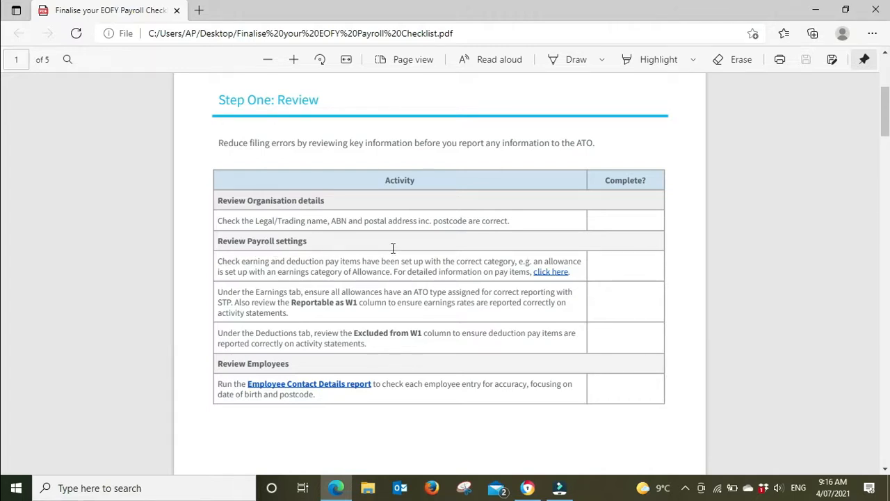
left_click(528, 488)
scroll(125, 220, "up", 10)
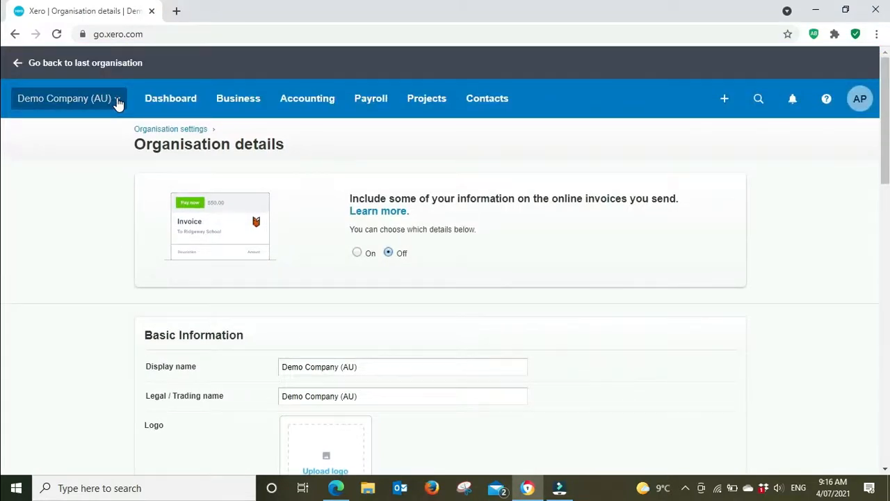
left_click(117, 101)
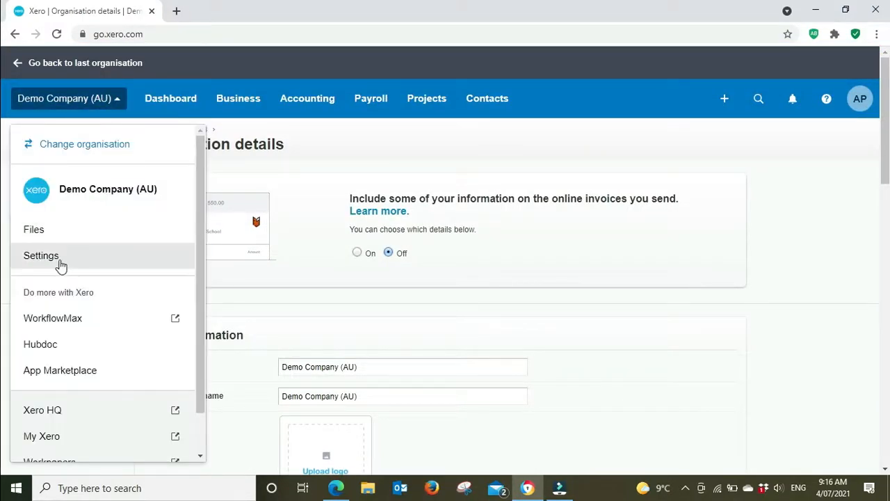
left_click(62, 265)
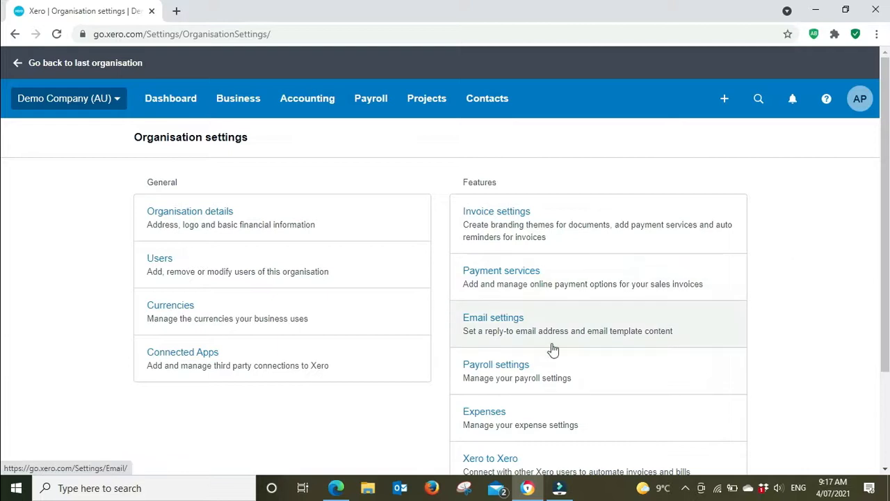
left_click(487, 372)
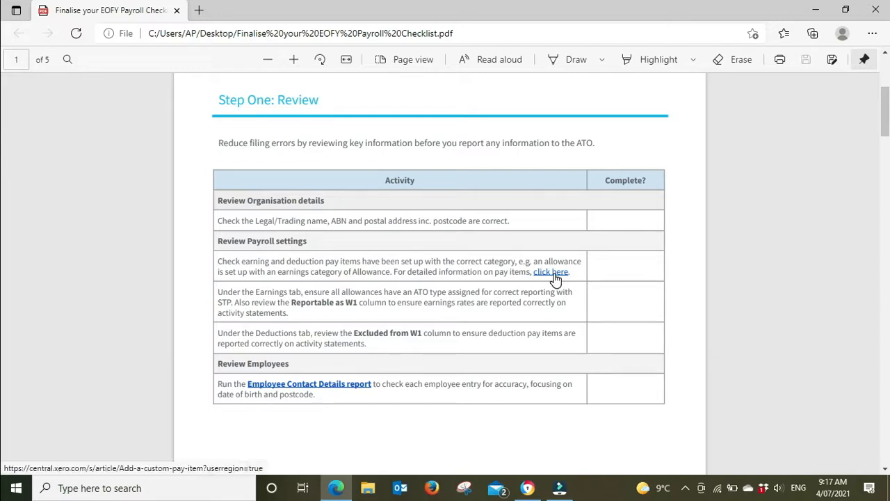
Return from the checklist to Xero and review the Earnings pay items in the Payroll settings, including their category and Reportable as W1 columns.
left_click(527, 486)
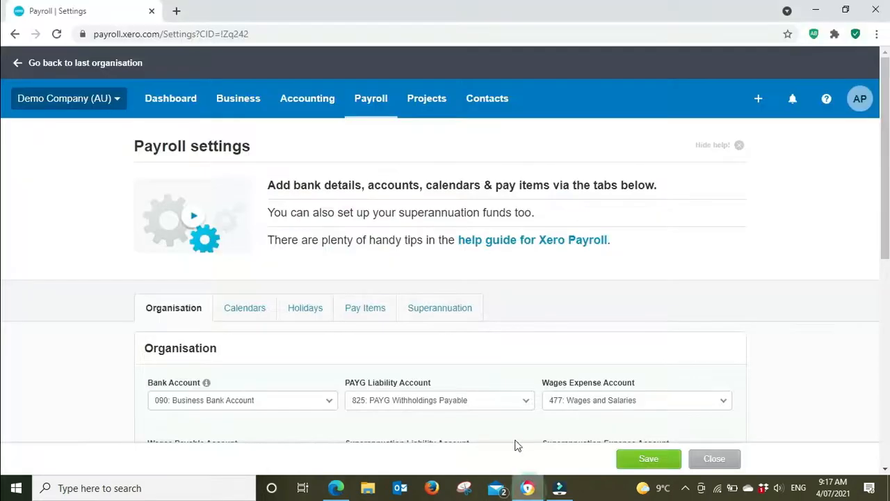
scroll(528, 247, "down", 2)
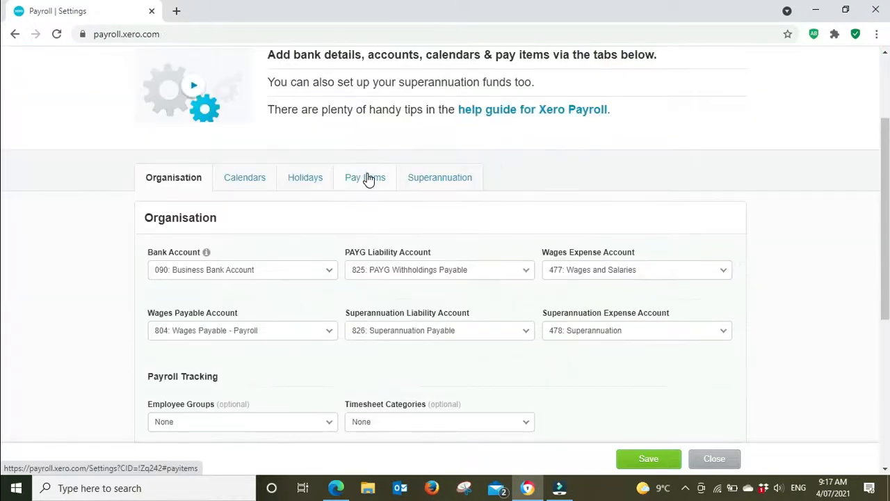
left_click(368, 179)
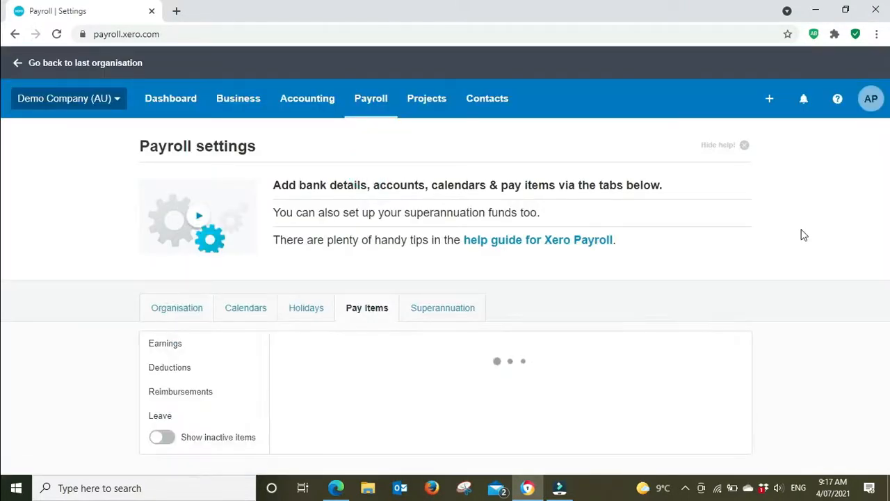
scroll(803, 235, "down", 2)
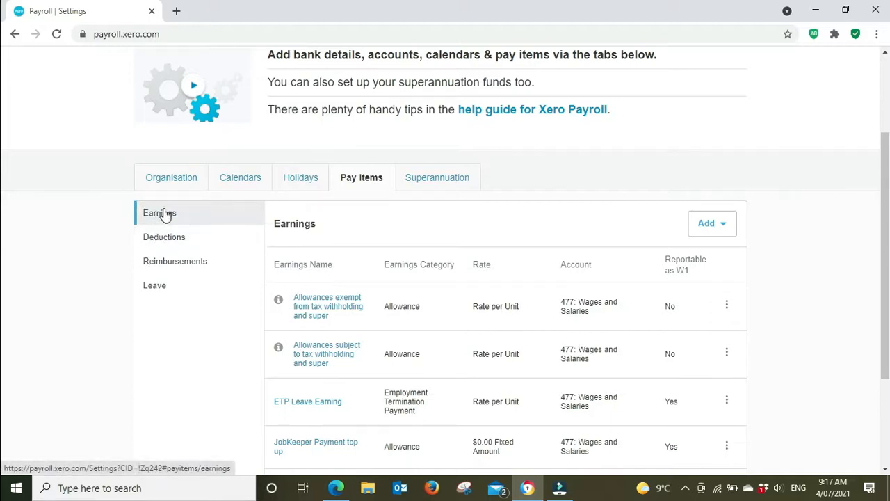
scroll(838, 283, "down", 2)
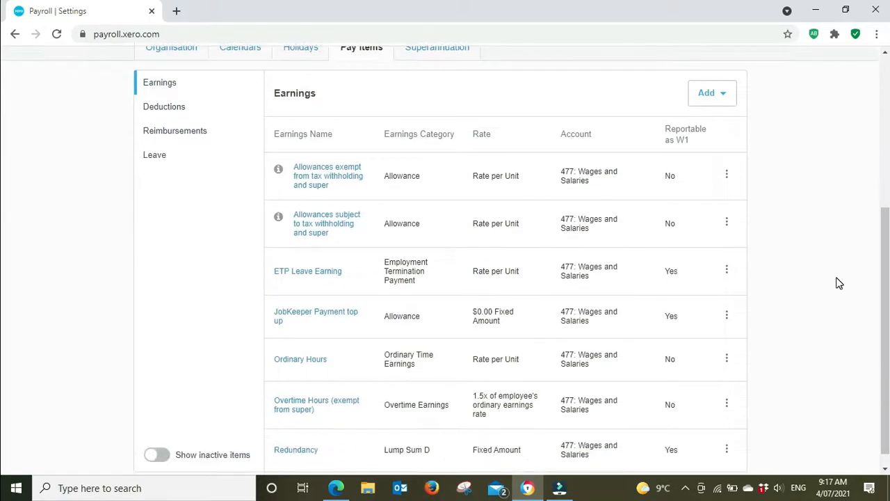
Open the "Allowances exempt from tax withholding and super" earnings item for editing and look through its settings.
left_click(725, 174)
left_click(744, 211)
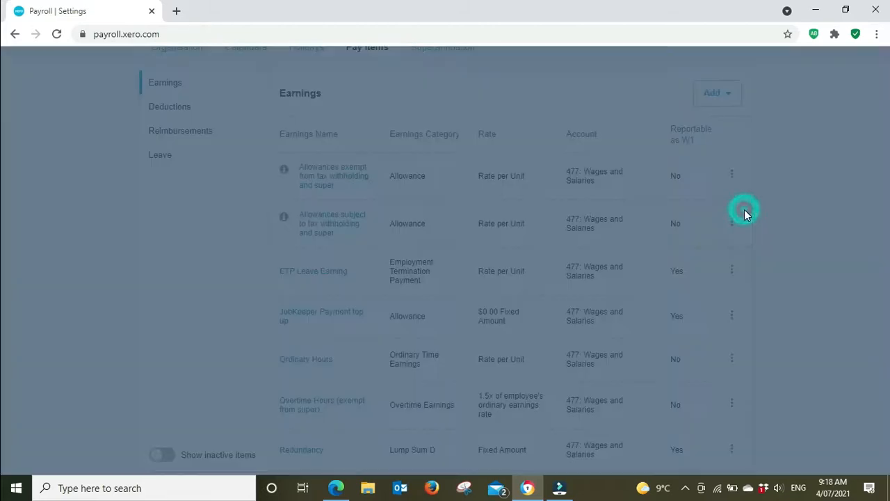
scroll(487, 282, "down", 5)
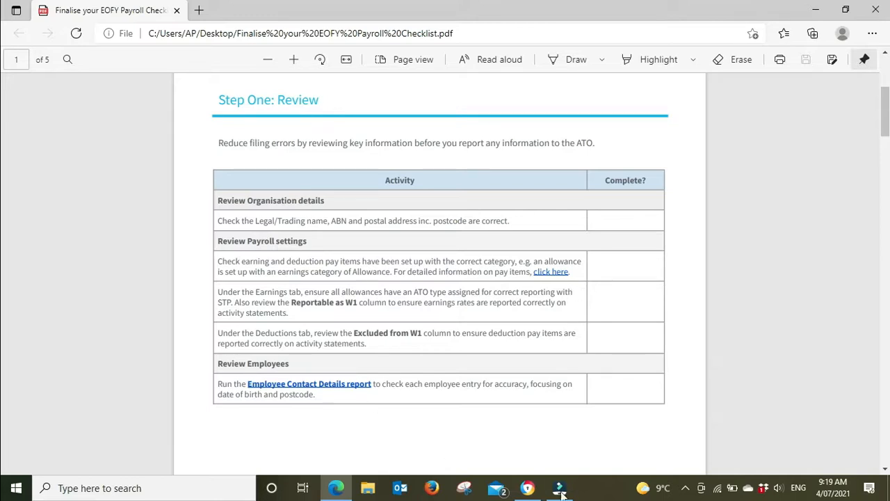
Switch back to Xero and examine the allowance Type options of the "Allowances exempt from tax withholding and super" earnings item.
left_click(528, 488)
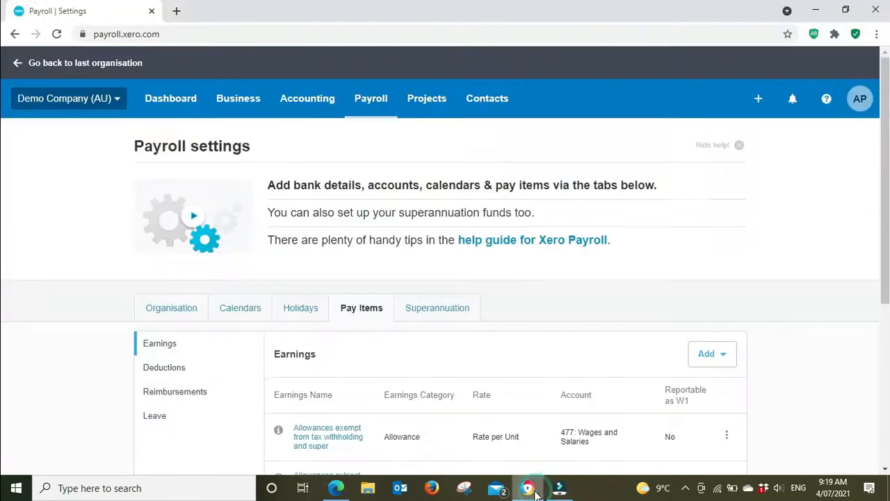
scroll(584, 309, "down", 4)
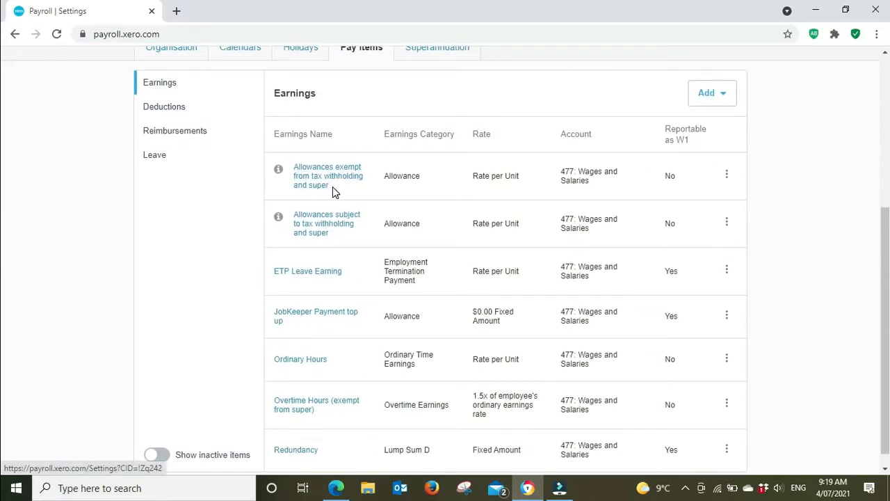
left_click(727, 175)
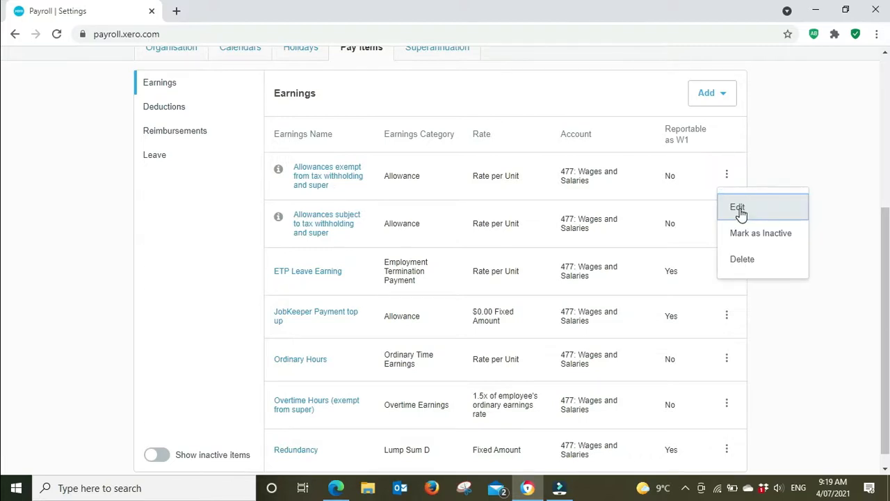
left_click(739, 208)
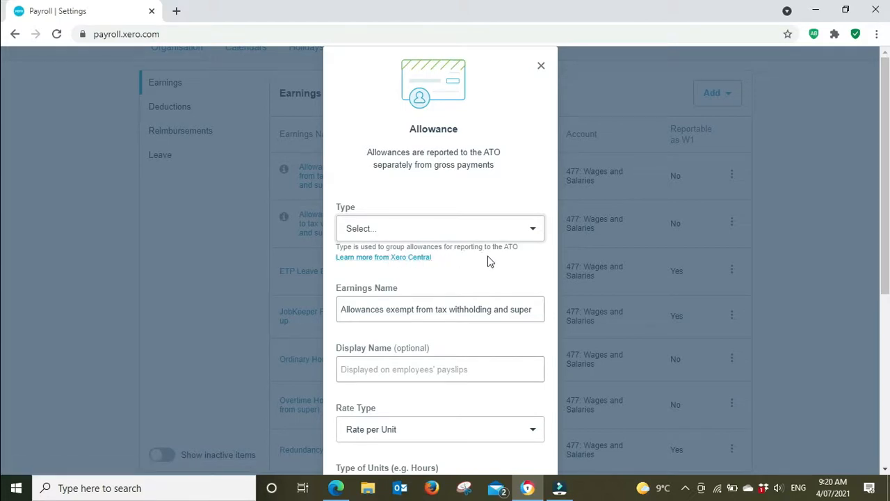
left_click(531, 230)
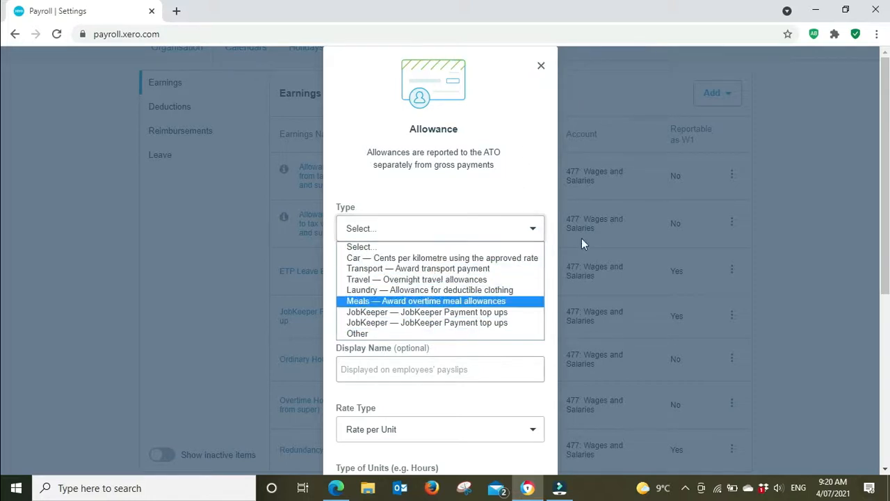
left_click(542, 68)
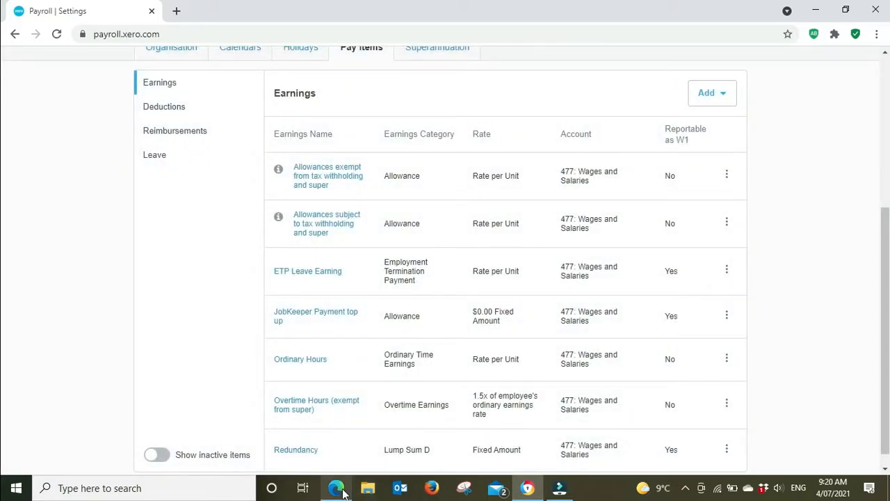
Consult the checklist's earnings instructions in Edge, then mark the exempt allowances item as Reportable as W1 on Activity Statement and try to save.
left_click(337, 488)
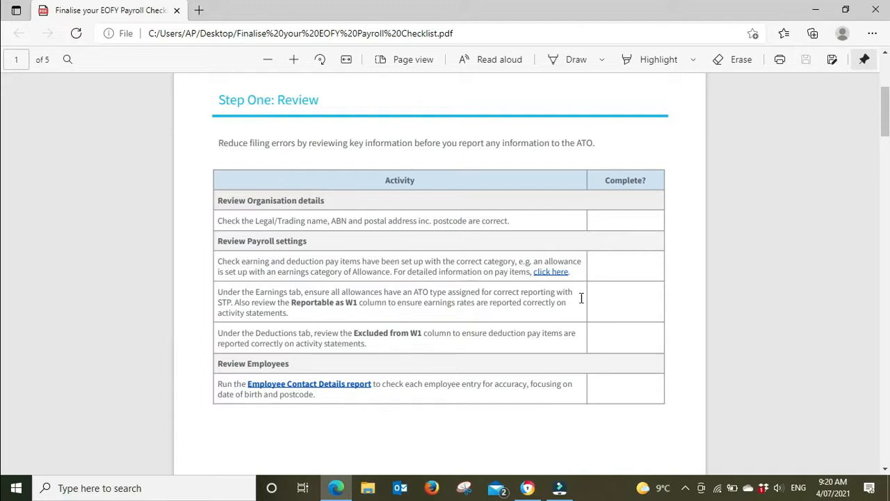
left_click(819, 13)
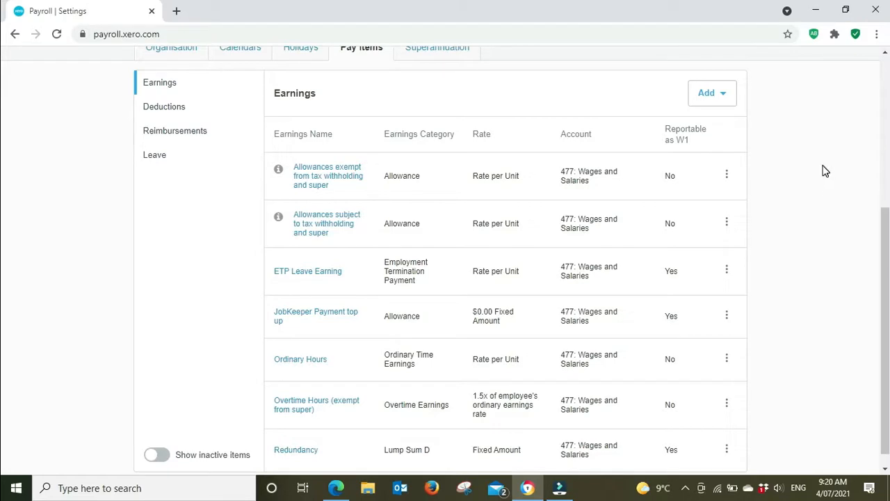
left_click(727, 175)
left_click(741, 207)
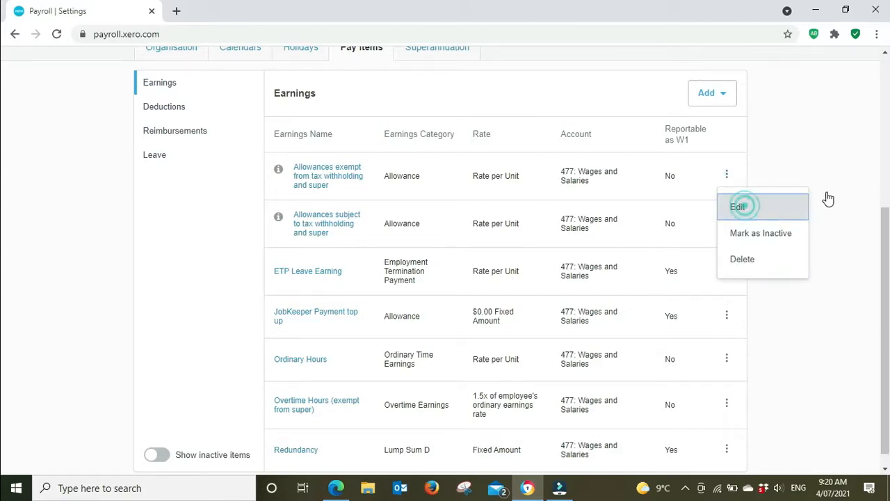
scroll(490, 271, "down", 5)
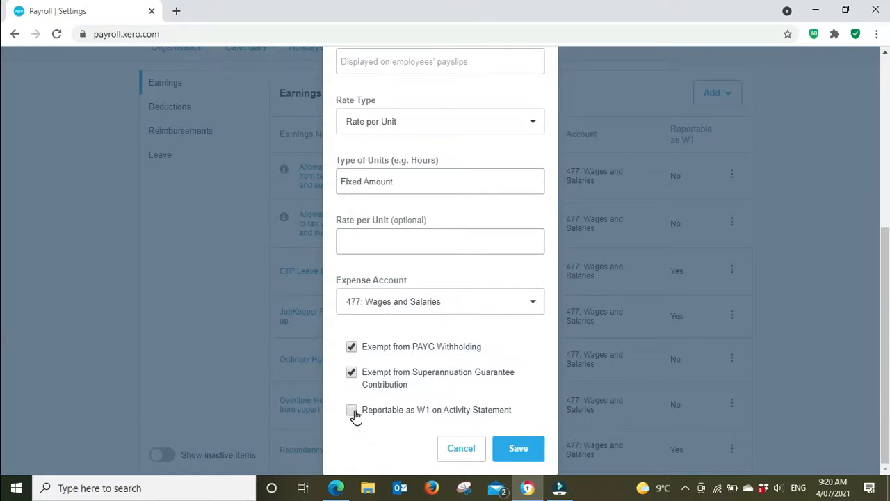
left_click(353, 413)
left_click(508, 448)
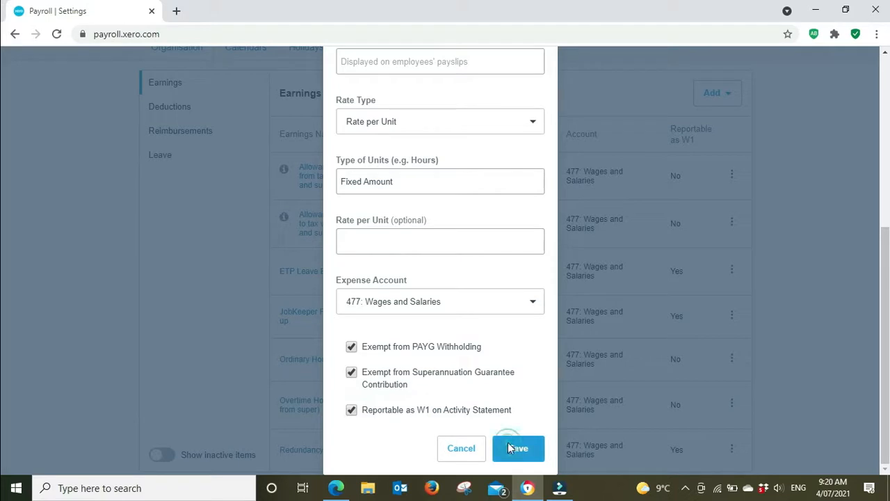
Set the allowance type to "Travel — Overnight travel allowances" and save the earnings item.
left_click(535, 311)
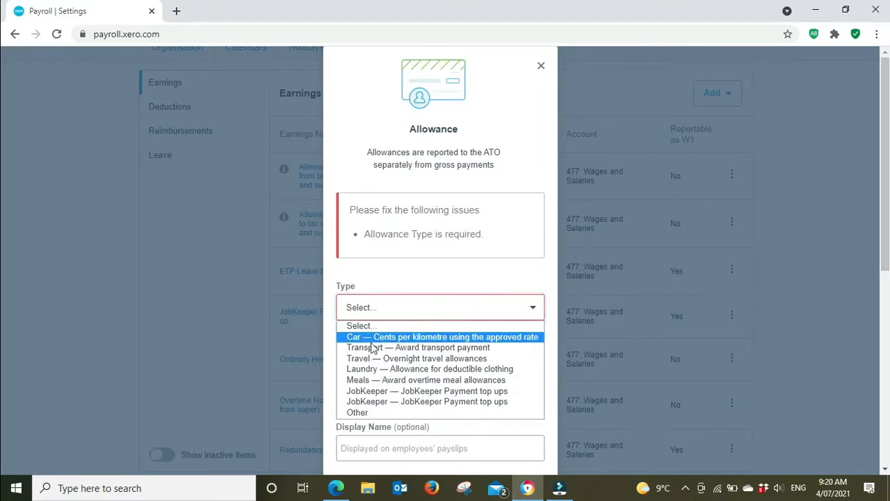
left_click(400, 363)
scroll(481, 274, "down", 6)
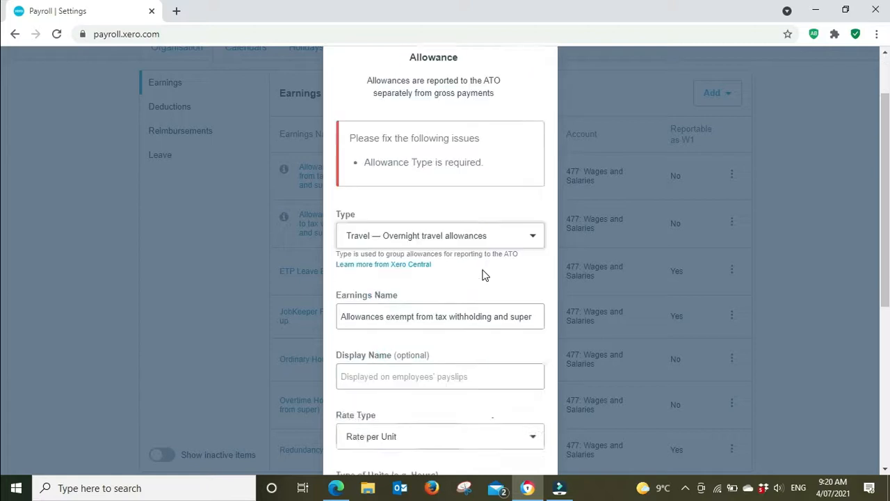
left_click(517, 451)
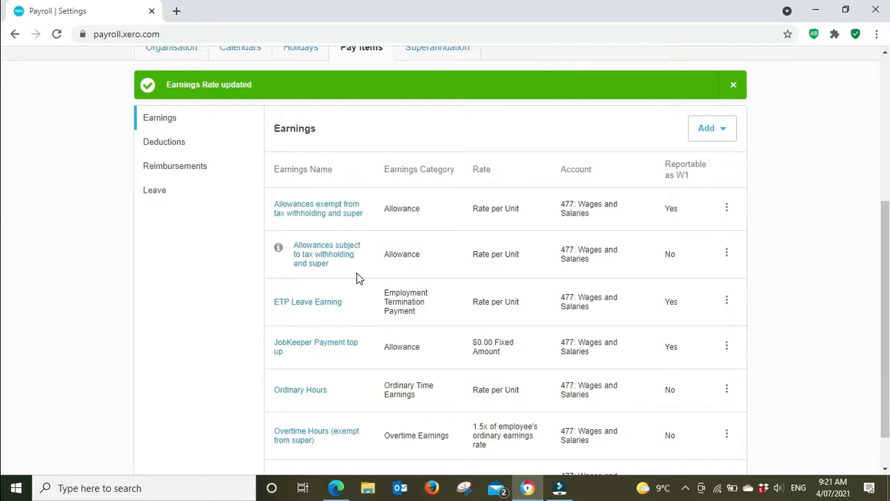
Review the Earnings list's categories and Reportable as W1 column, then consult the deductions item on the checklist in Edge.
scroll(341, 274, "down", 1)
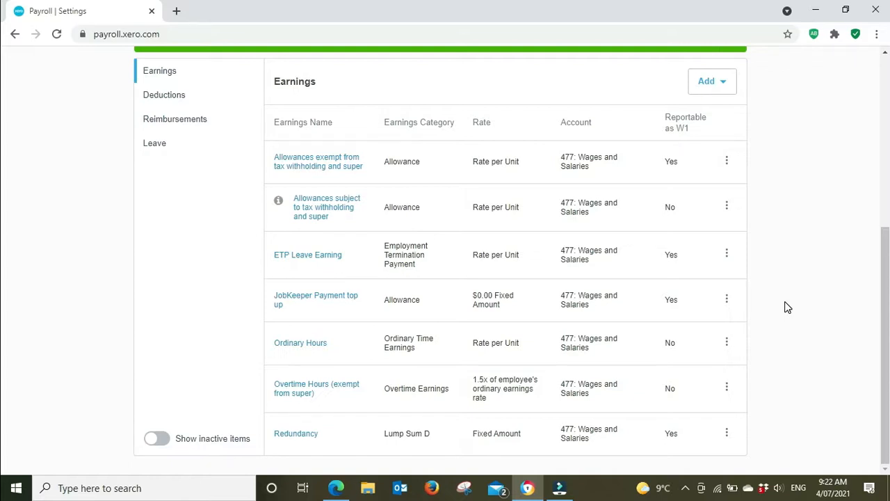
scroll(787, 308, "up", 4)
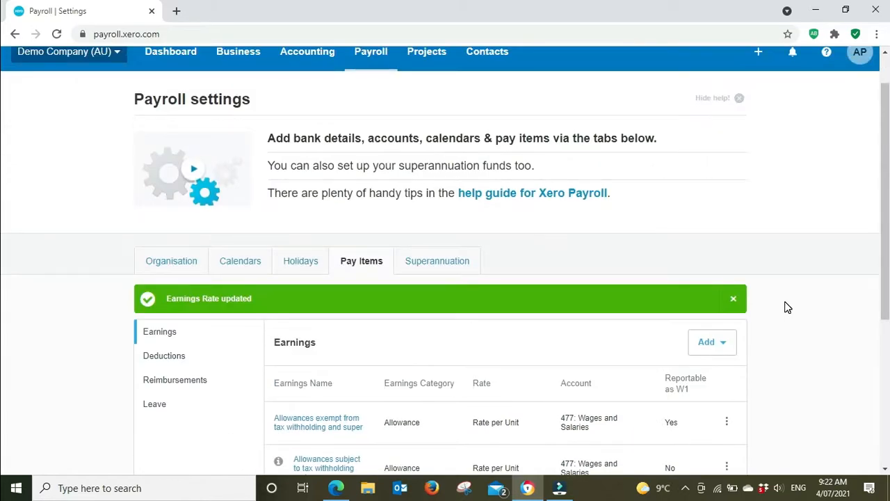
scroll(787, 308, "down", 2)
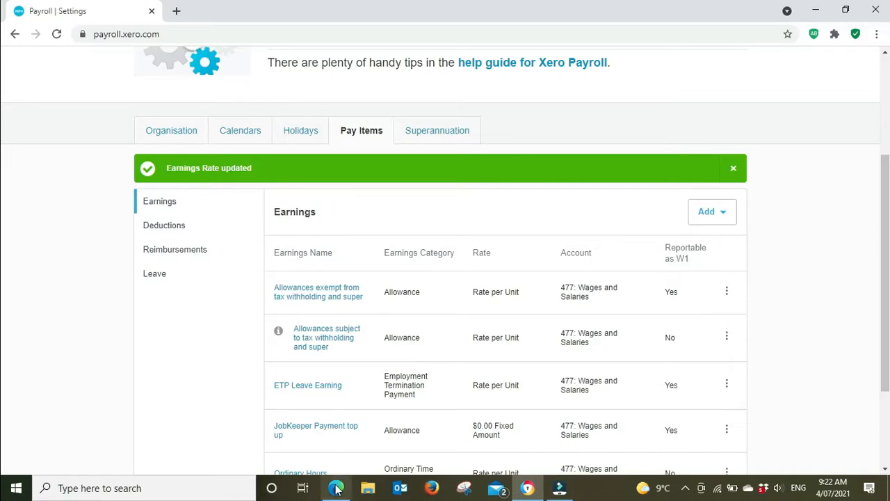
mouse_move(340, 490)
left_click(407, 386)
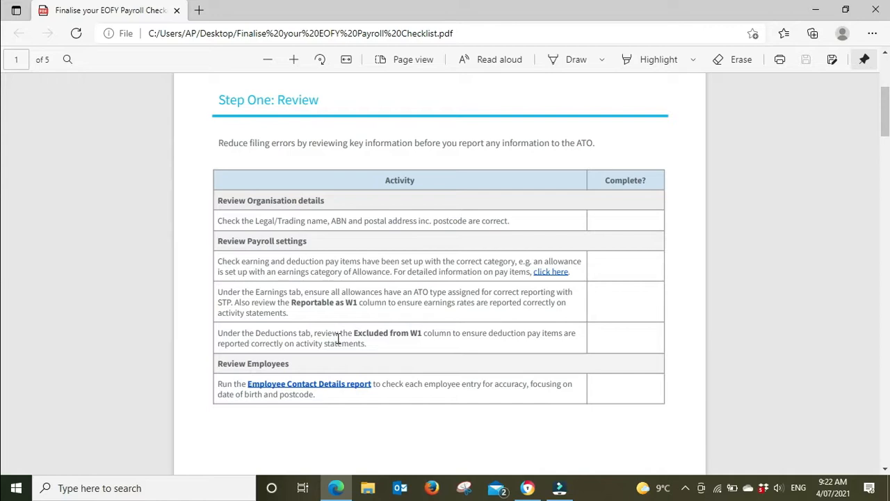
Return to Xero and review the Deductions pay items, including their Excluded from W1 column.
left_click(528, 488)
left_click(166, 224)
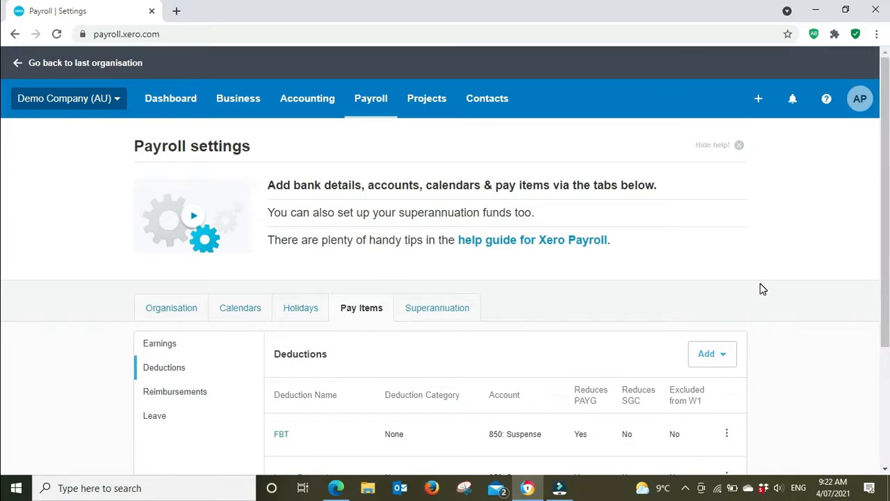
scroll(760, 285, "down", 3)
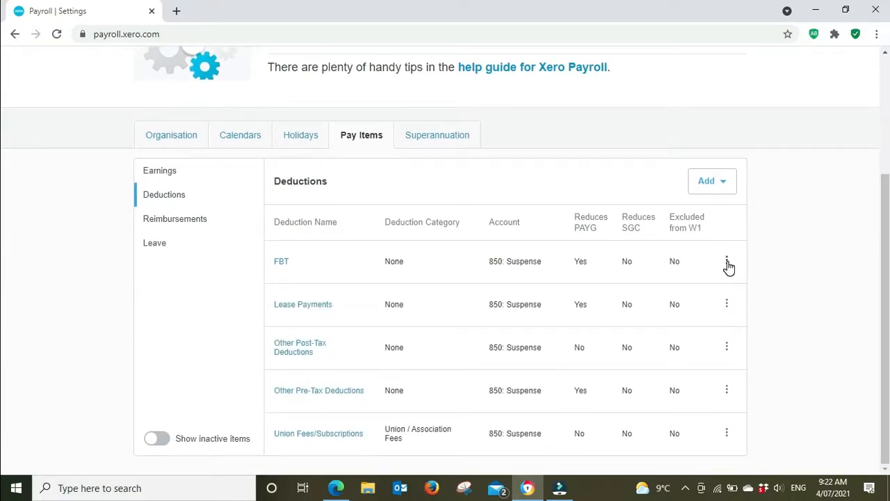
Edit the Lease Payments deduction to be Excluded from W1 on Activity Statement, checking it against the checklist in Edge, and save it.
left_click(727, 306)
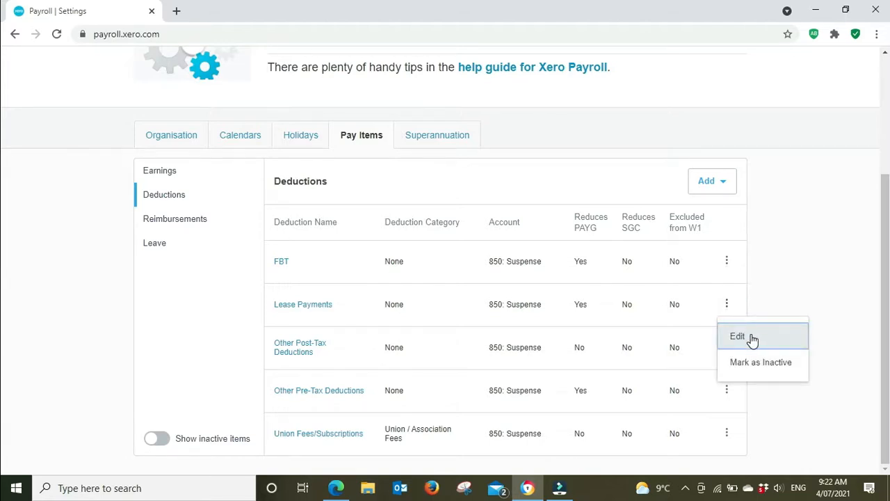
left_click(737, 337)
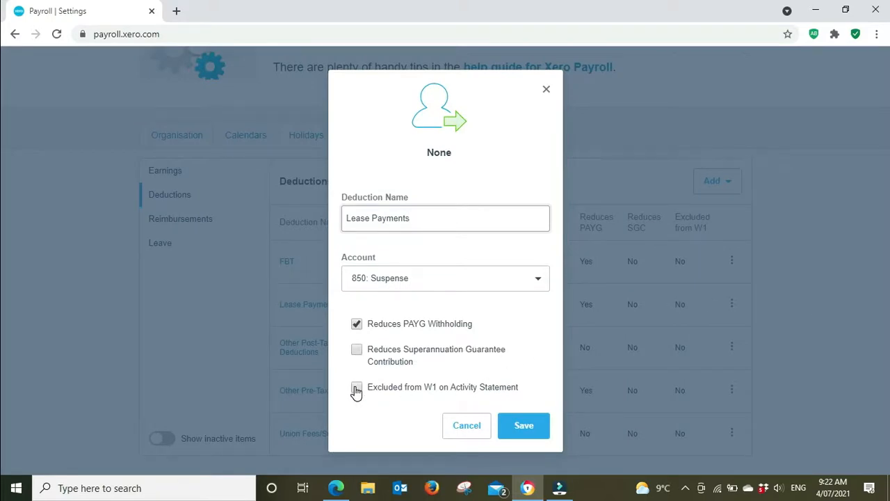
left_click(344, 489)
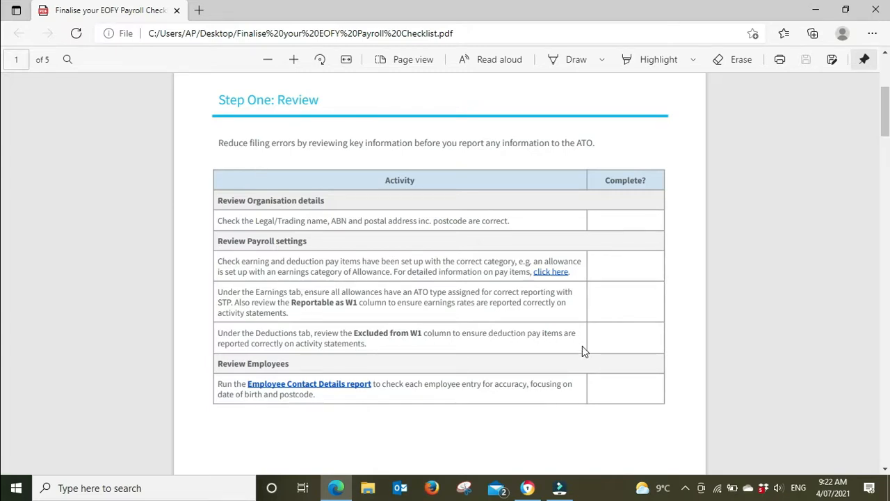
left_click(815, 9)
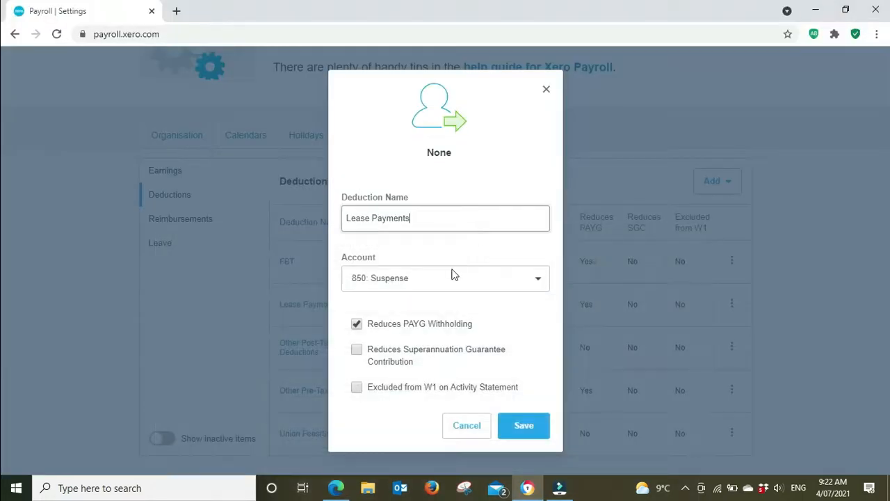
left_click(356, 388)
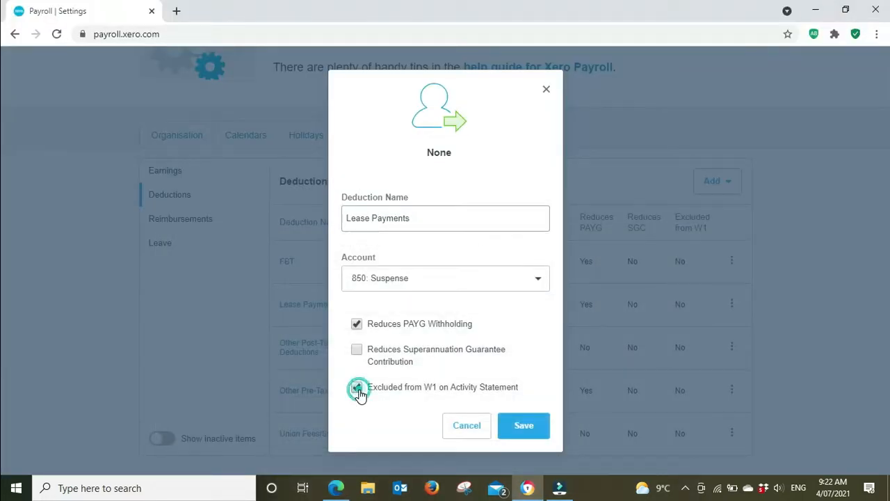
left_click(528, 430)
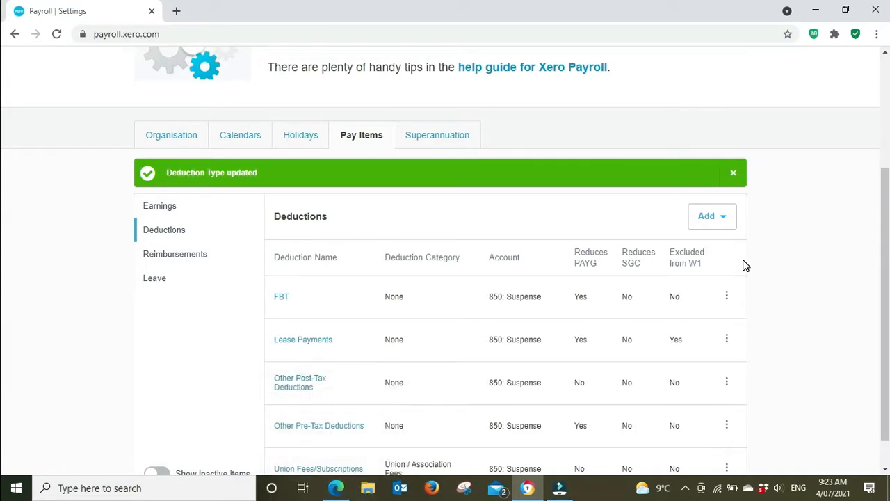
Consult the checklist's Review Employees item in Edge, then return to Xero's Payroll settings.
left_click(336, 488)
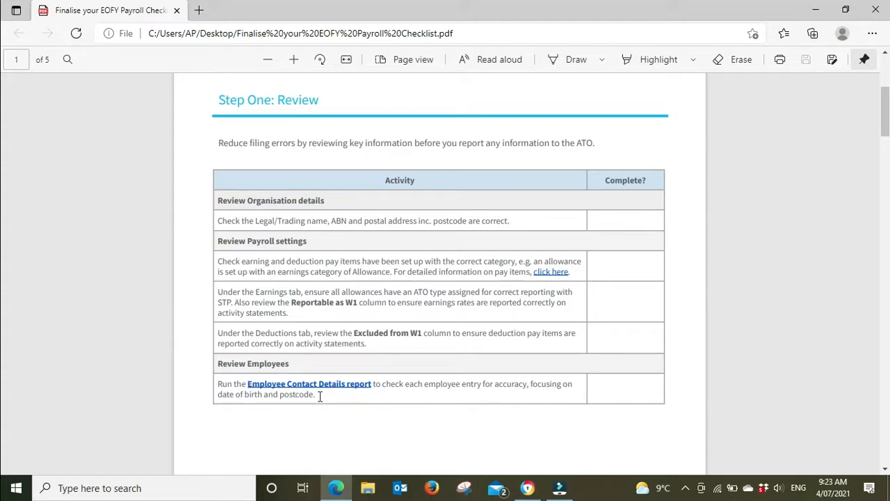
mouse_move(560, 492)
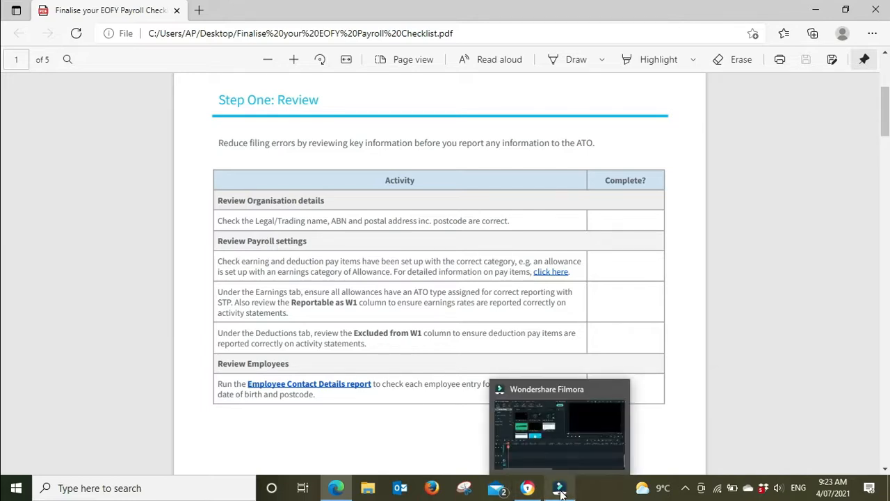
left_click(527, 487)
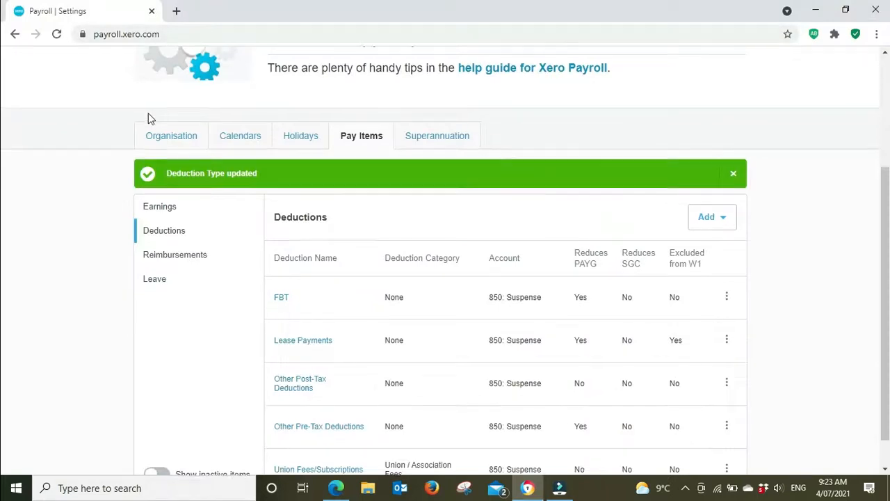
Duplicate the Payroll settings browser tab and open Xero's Reports page in the copy.
scroll(148, 119, "up", 3)
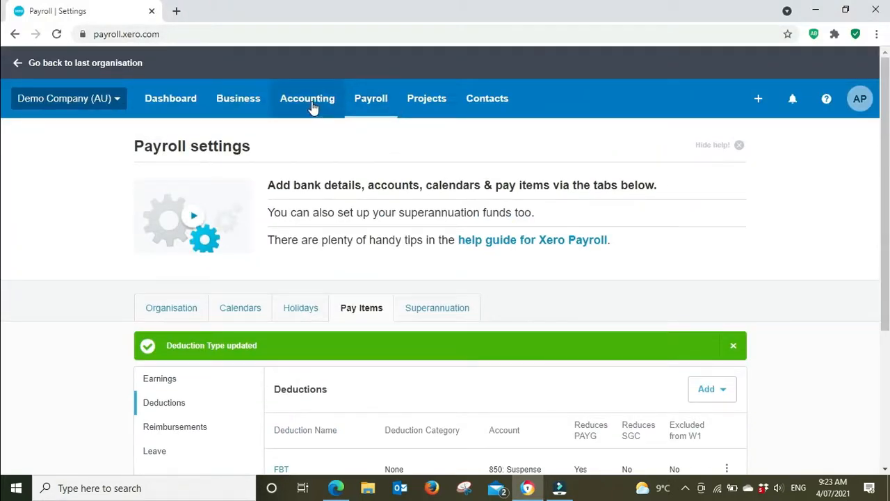
right_click(63, 7)
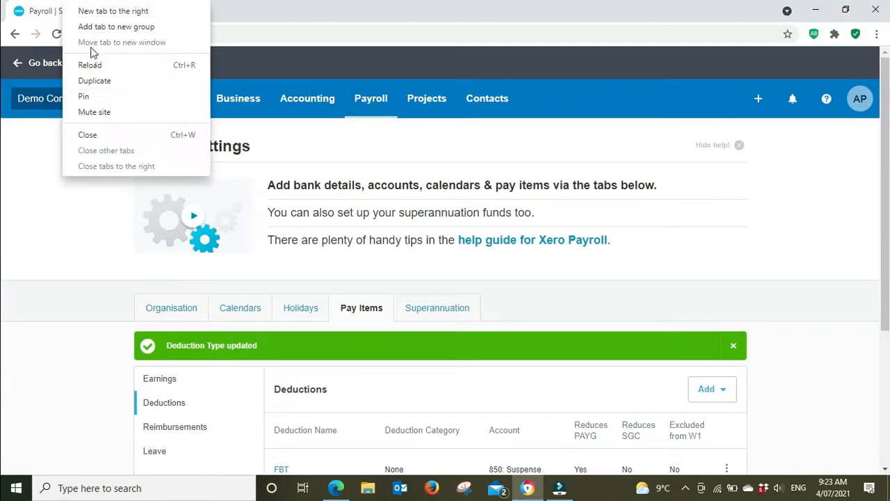
left_click(104, 81)
left_click(318, 96)
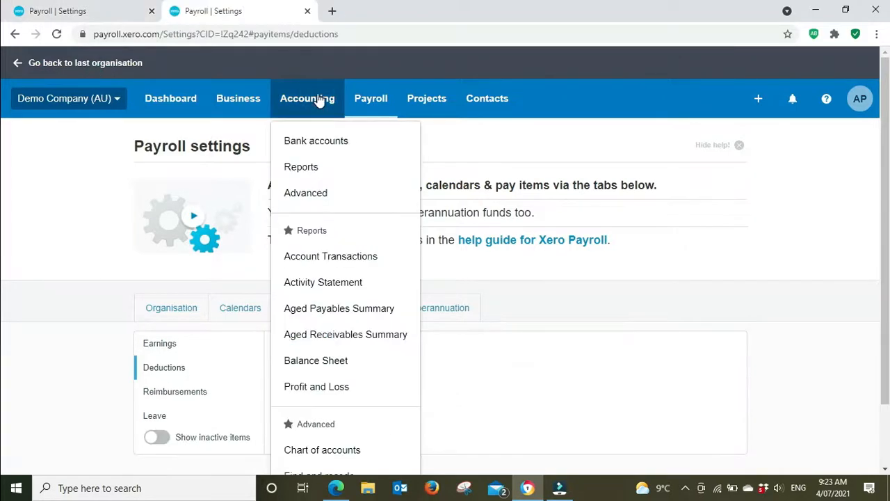
left_click(313, 174)
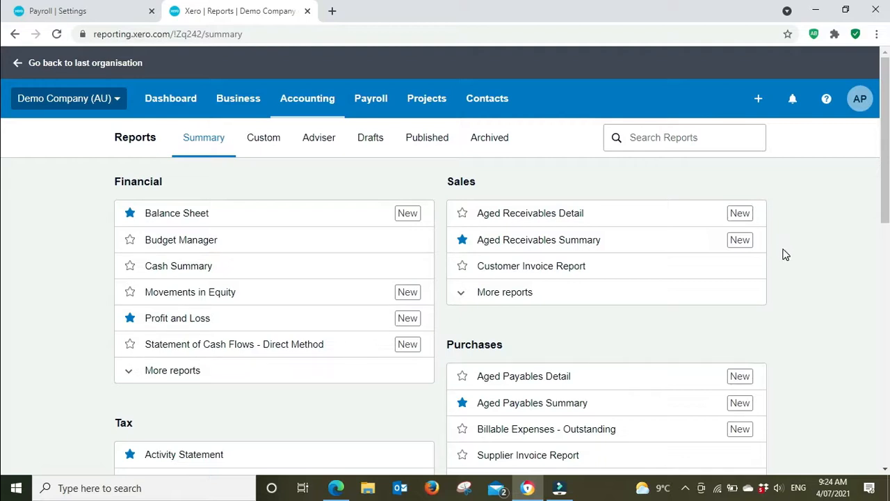
Expand the Payroll section of the reports summary to list all payroll reports, including Employee Contact Details.
scroll(783, 255, "down", 3)
scroll(783, 255, "down", 5)
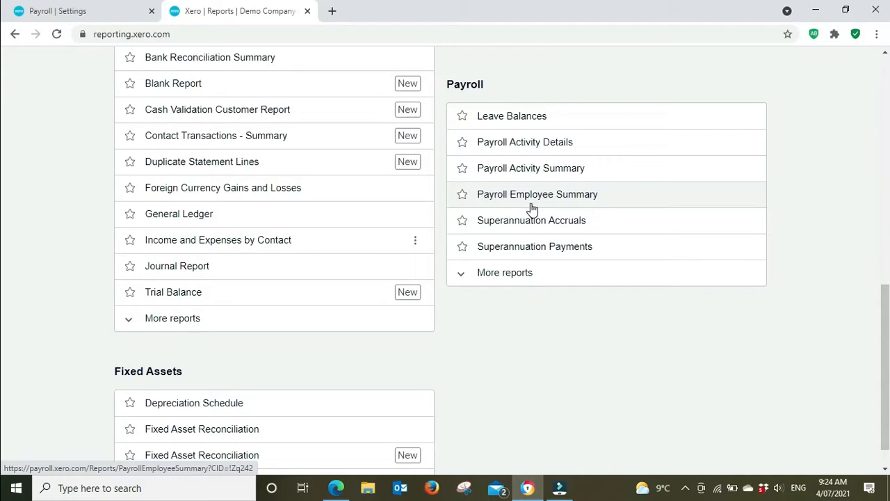
left_click(456, 274)
scroll(726, 316, "down", 1)
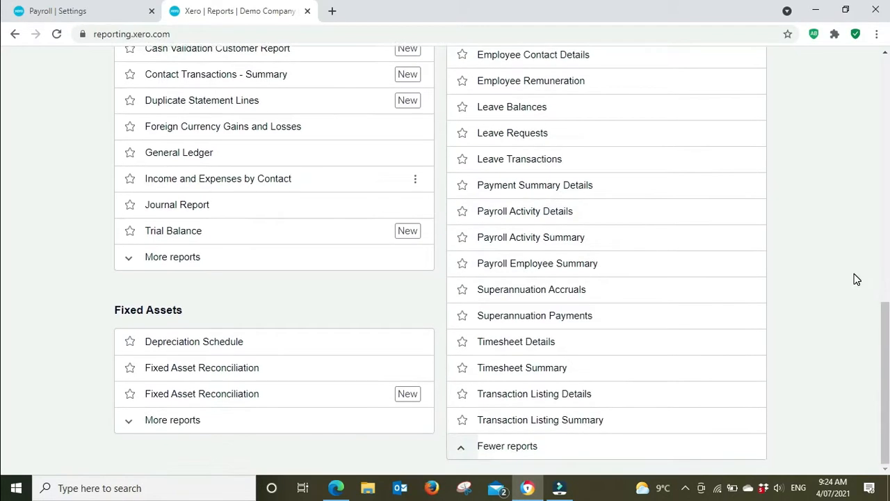
Run the Employee Contact Details report for all employees and employment statuses, and review the listed employee details.
scroll(789, 266, "up", 1)
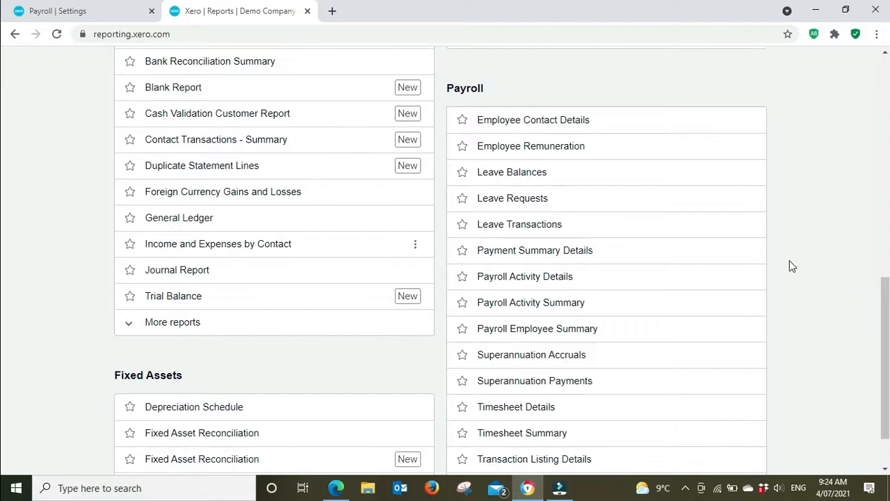
left_click(526, 124)
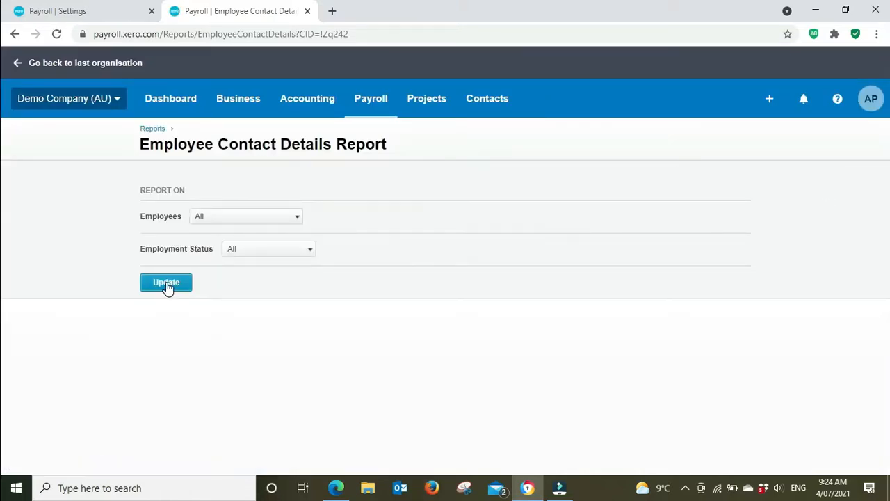
left_click(167, 285)
scroll(809, 212, "down", 3)
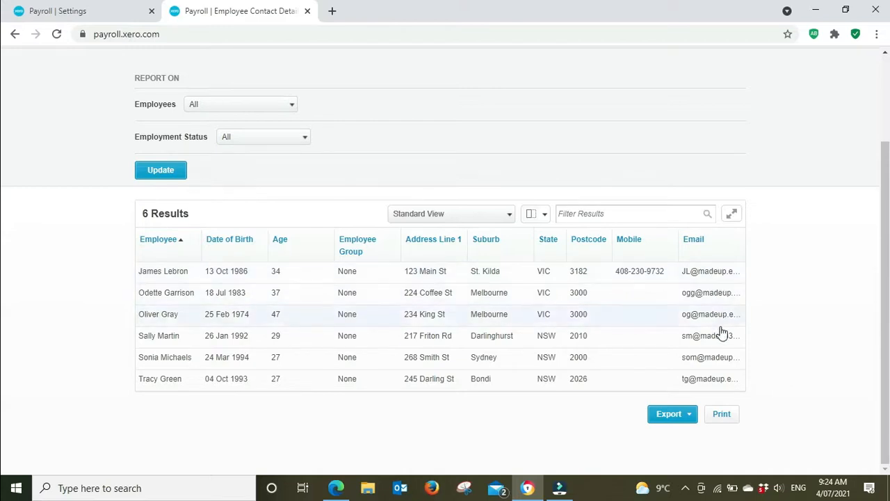
scroll(827, 300, "up", 3)
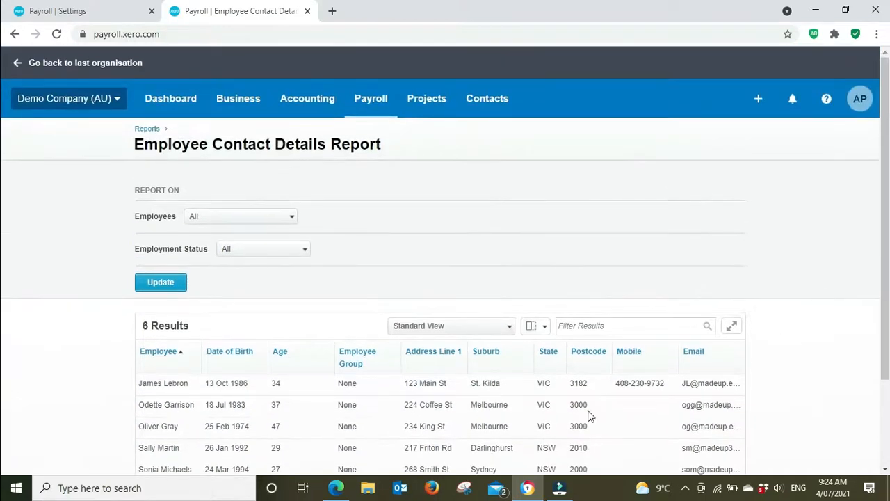
Switch to the checklist in Edge and read through the Step Two: Reconcile activities.
left_click(334, 490)
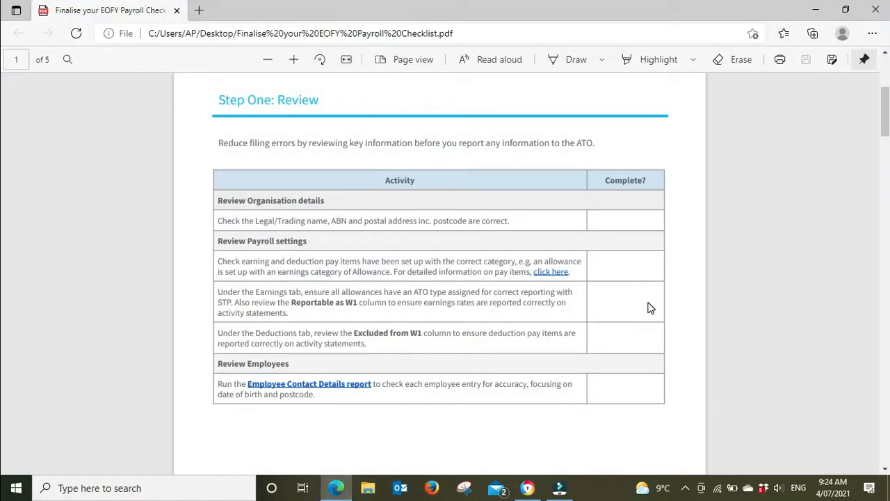
scroll(647, 307, "down", 2)
scroll(647, 307, "down", 8)
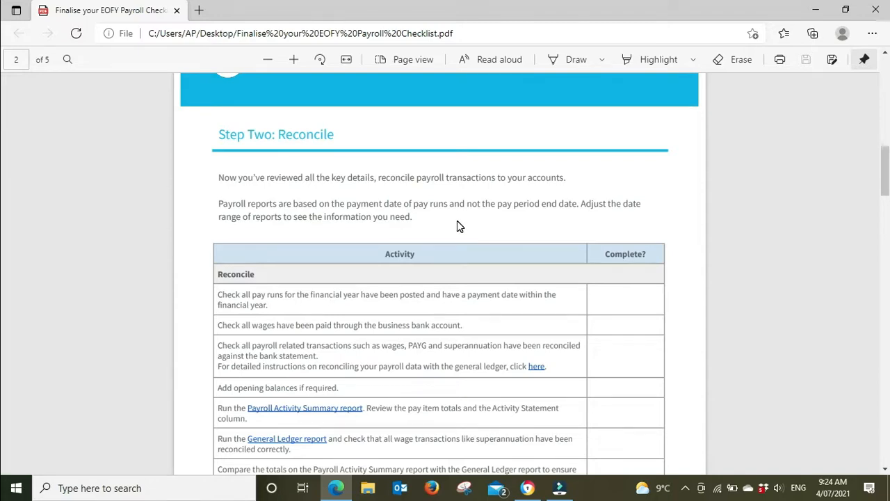
scroll(457, 225, "down", 1)
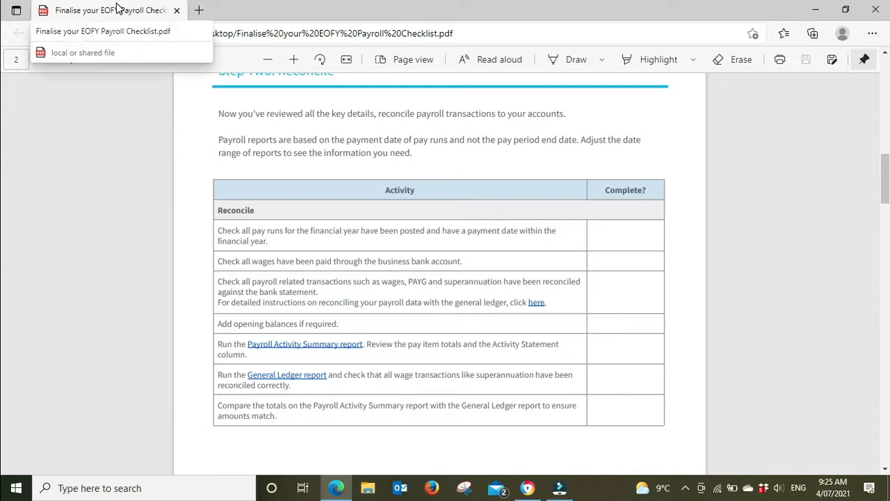
Return to Xero and open the Pay Runs page to examine the draft pay run and pay run history payment dates.
left_click(526, 491)
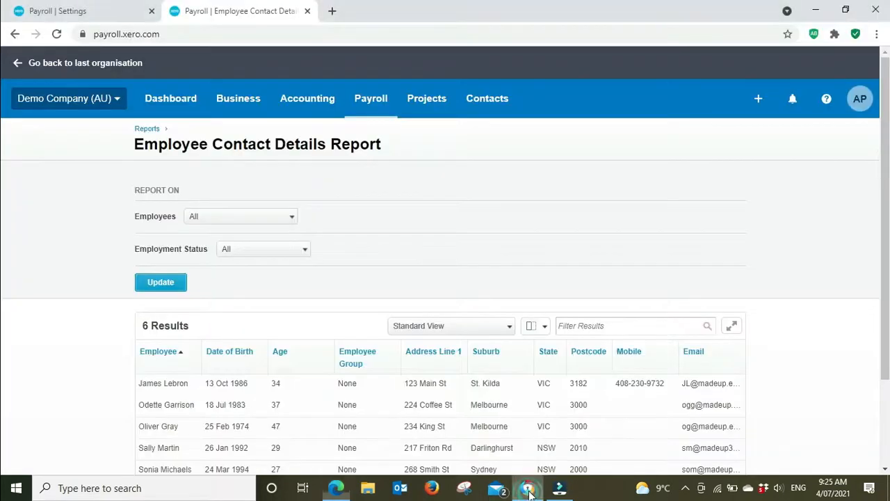
left_click(374, 98)
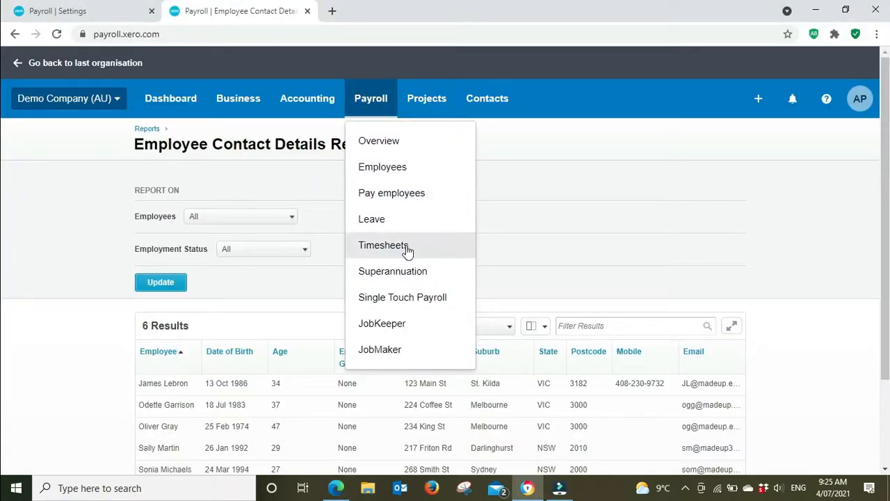
left_click(384, 193)
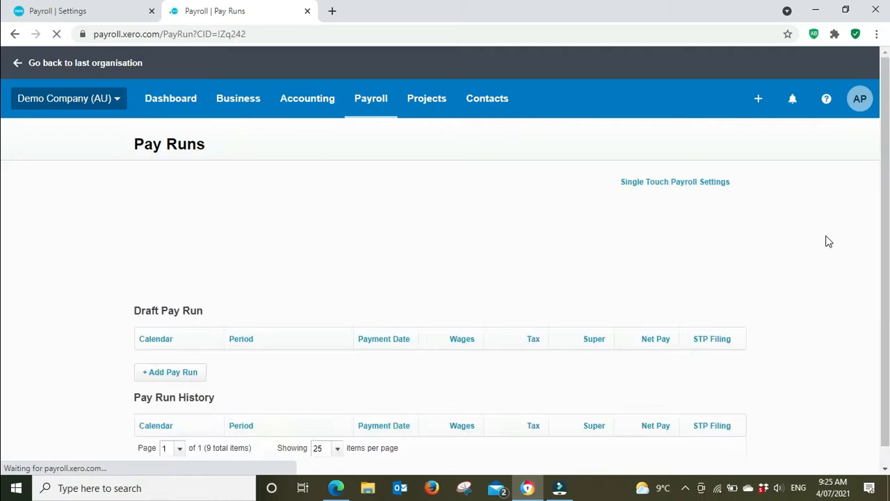
scroll(828, 241, "down", 4)
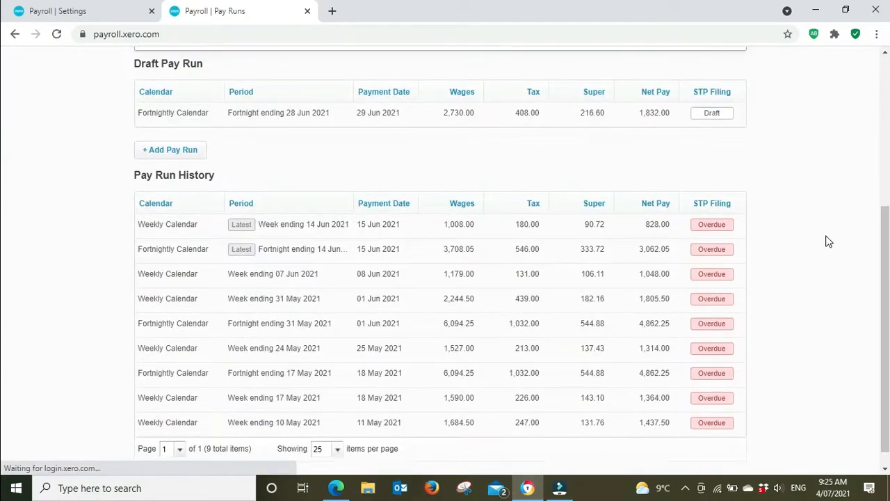
scroll(827, 241, "up", 1)
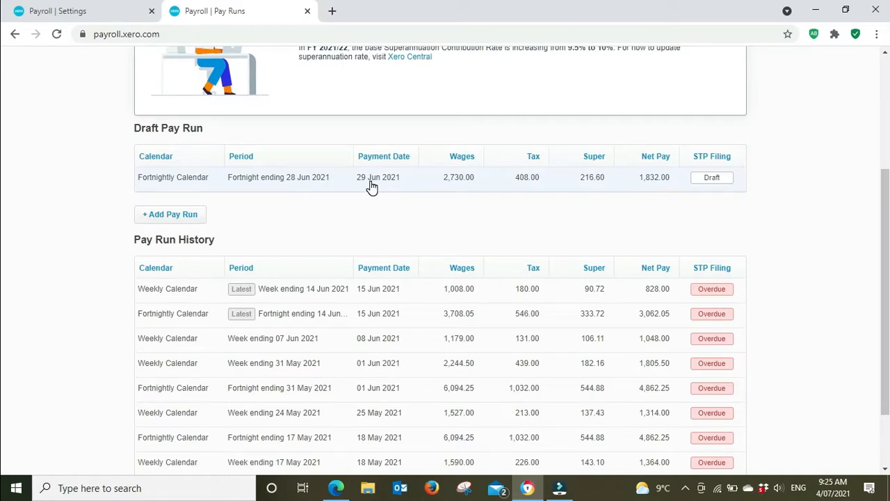
scroll(372, 187, "up", 1)
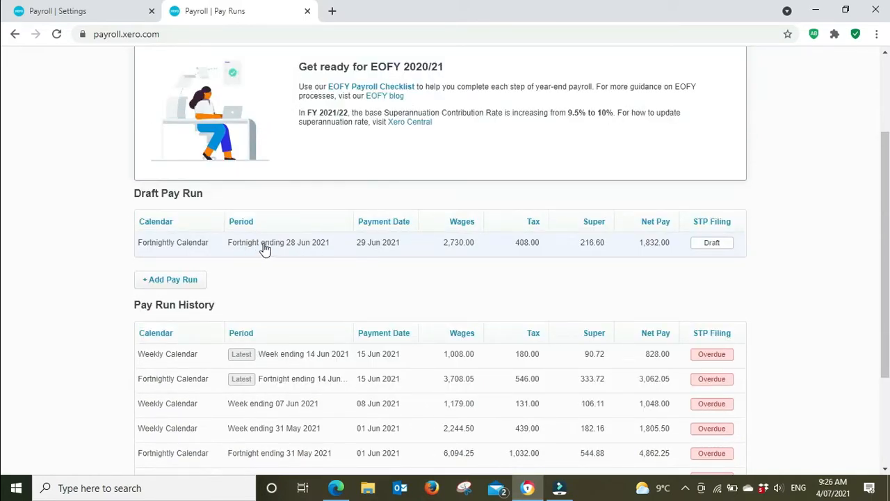
Open the draft pay run for the fortnight ending 28 Jun 2021 and set its payment date to 1 Jul 2021.
left_click(376, 252)
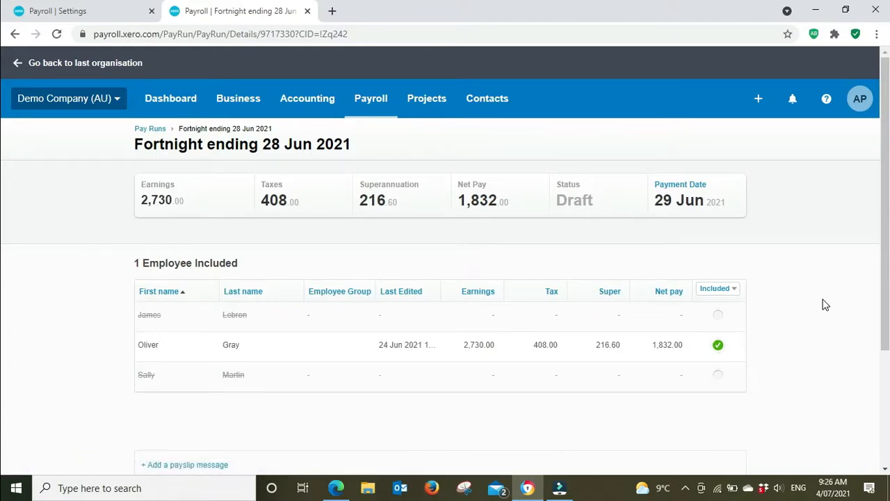
left_click(684, 186)
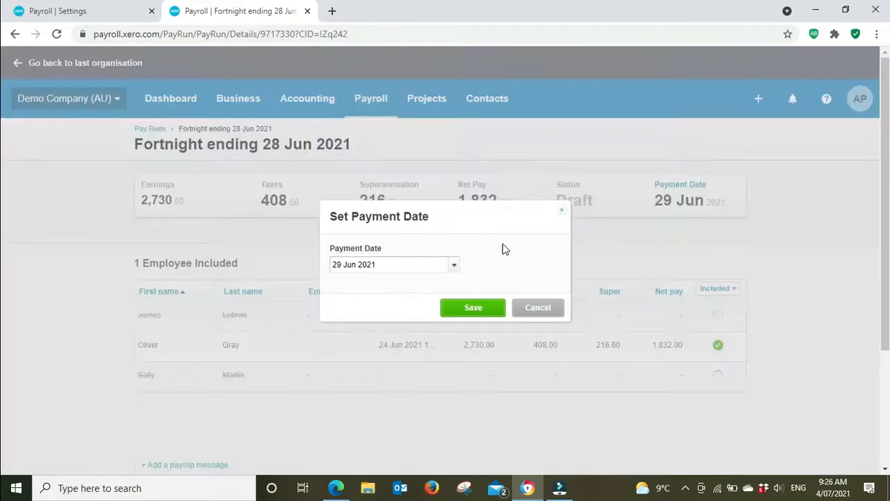
left_click(453, 266)
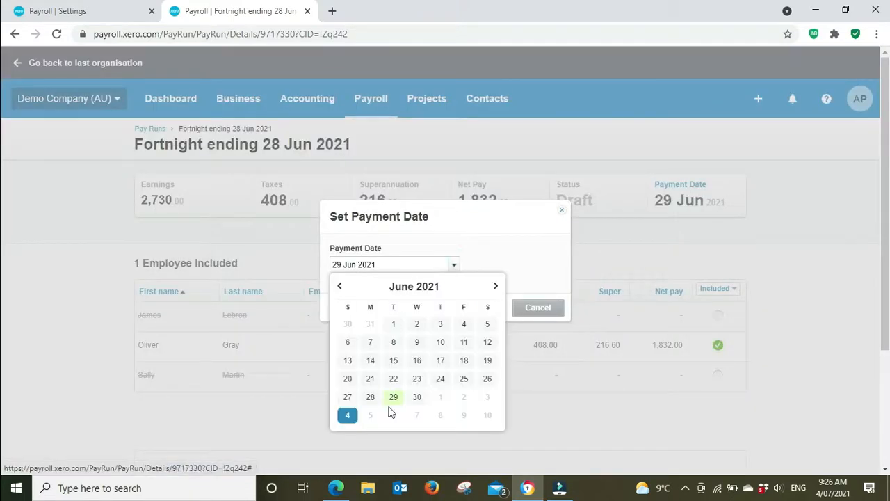
left_click(496, 287)
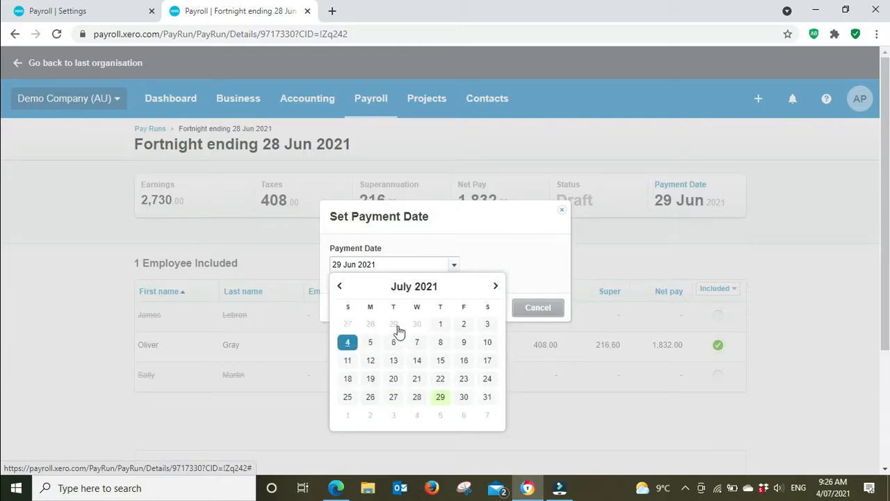
left_click(439, 325)
left_click(467, 310)
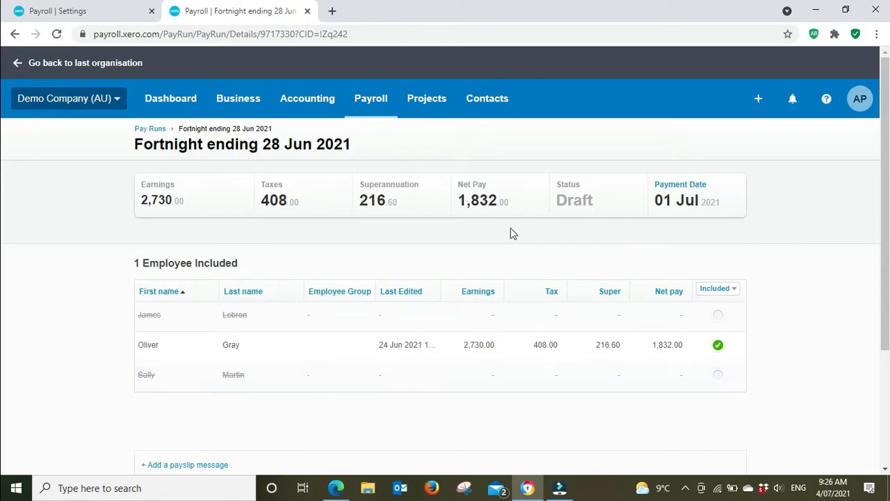
Consult the checklist's Reconcile items in Edge, then open Xero's Dashboard to examine the bank accounts.
left_click(336, 487)
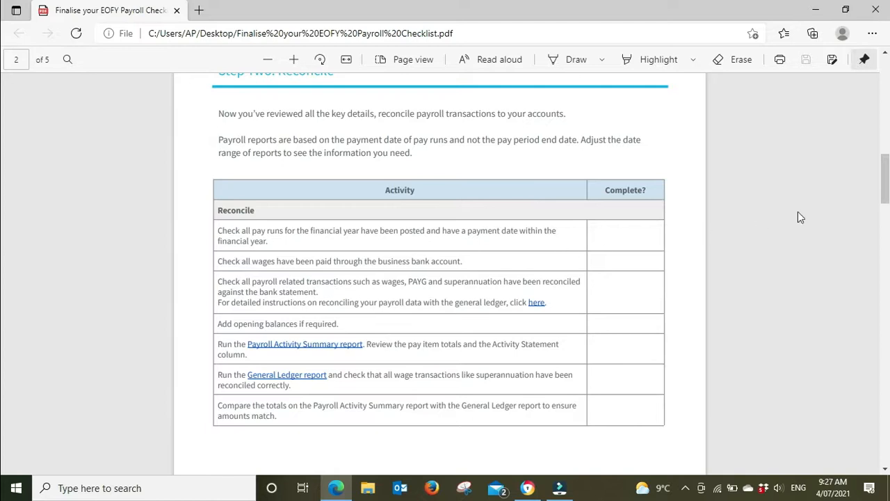
left_click(539, 495)
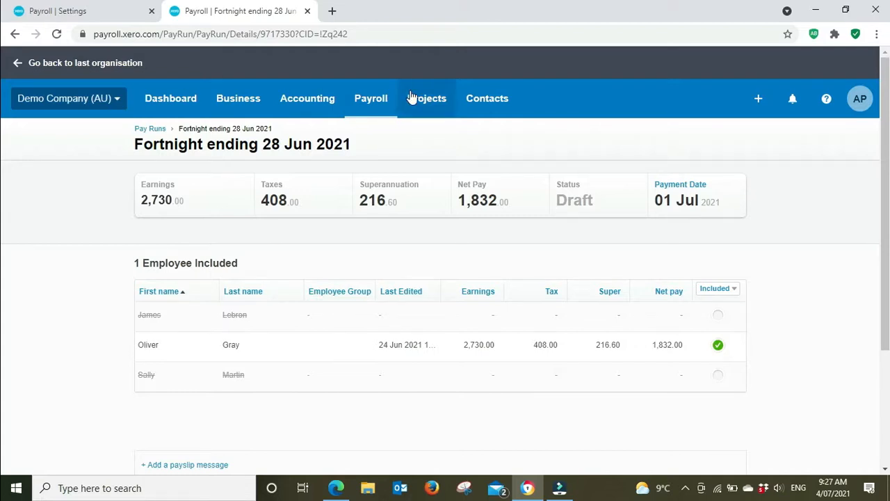
left_click(162, 104)
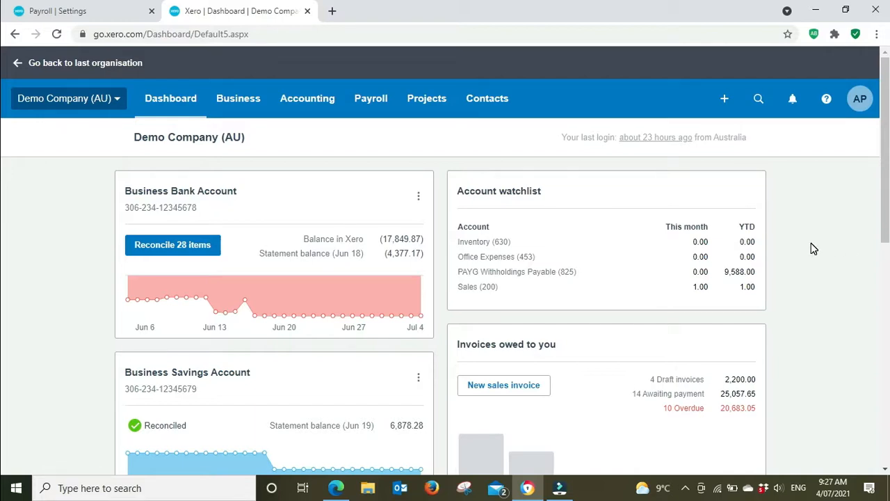
left_click(107, 15)
left_click(255, 11)
Check the Reconcile items in Edge again, then open the Bank Reconciliation Summary report in Xero.
left_click(336, 487)
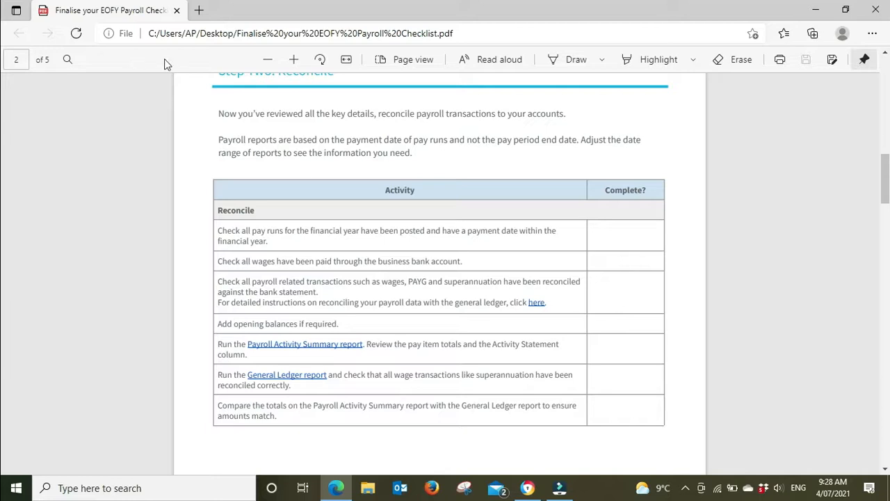
left_click(527, 487)
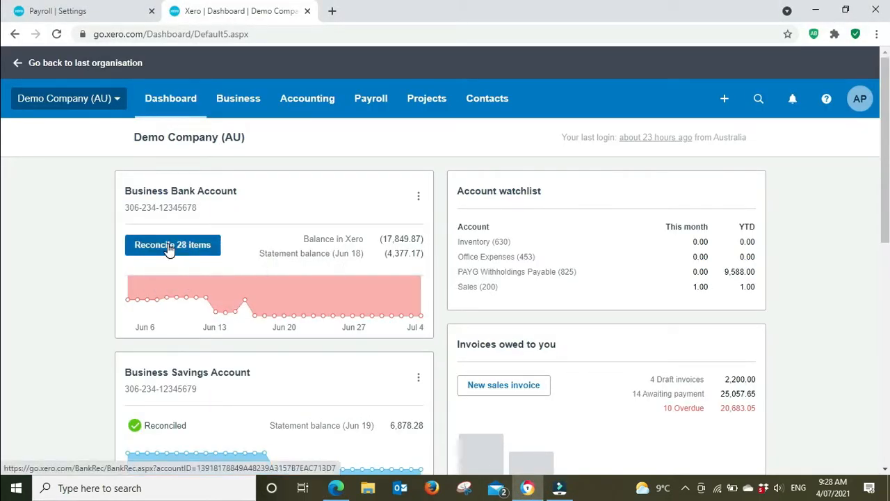
left_click(310, 108)
left_click(313, 187)
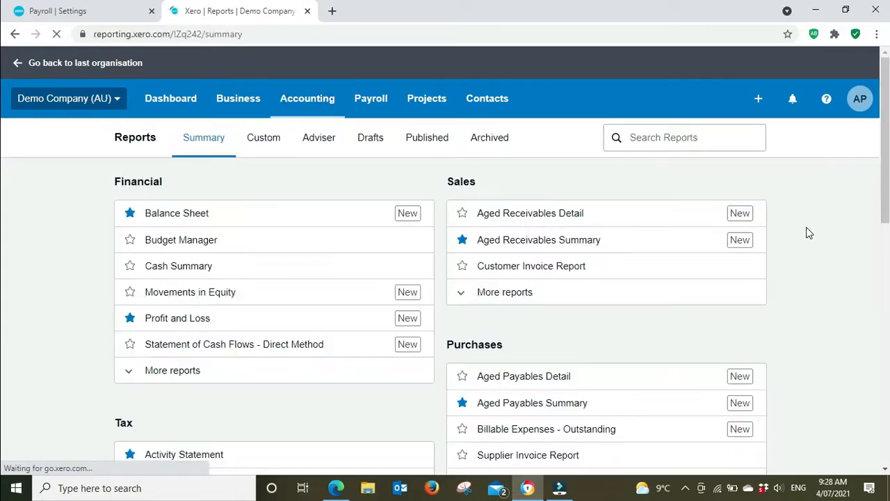
scroll(807, 233, "down", 5)
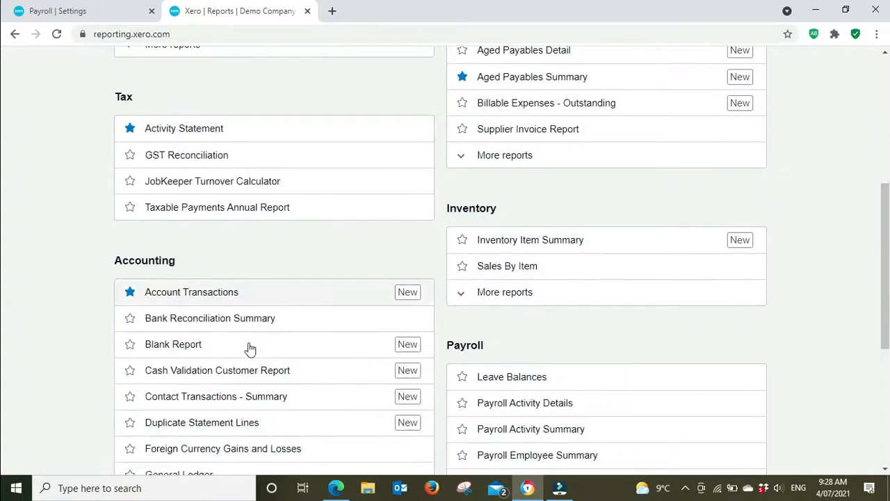
left_click(215, 320)
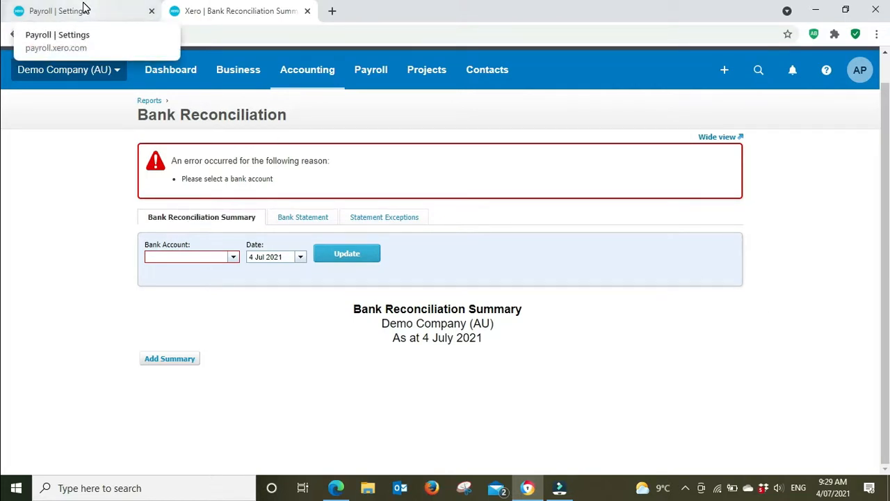
Consult the checklist's payroll report items in Edge, then open the Payroll Employee Summary report in Xero.
left_click(345, 490)
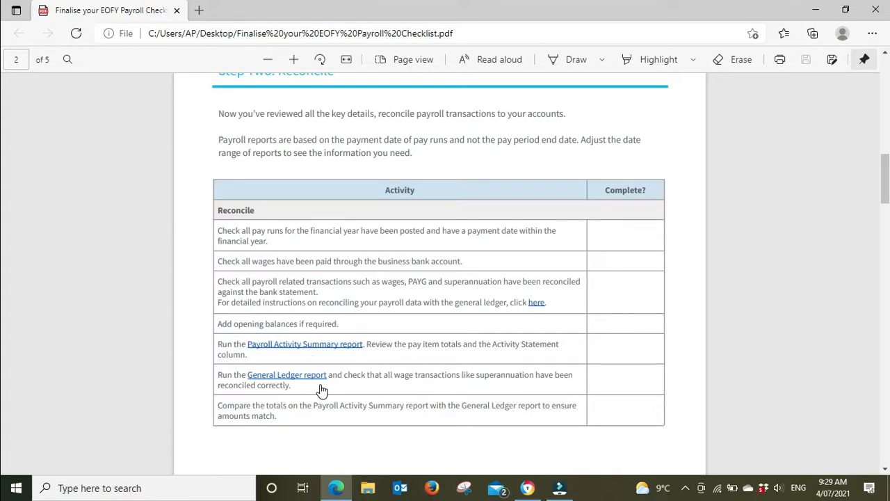
left_click(528, 487)
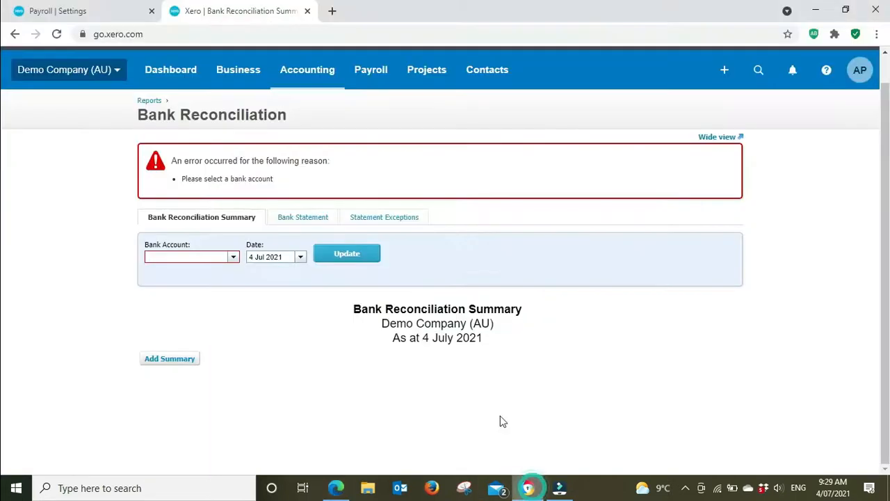
left_click(148, 101)
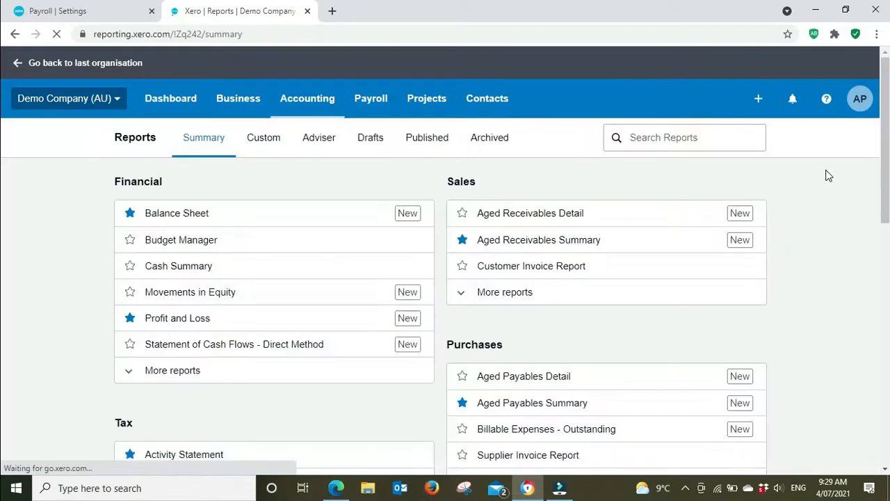
scroll(828, 175, "down", 2)
scroll(828, 176, "down", 5)
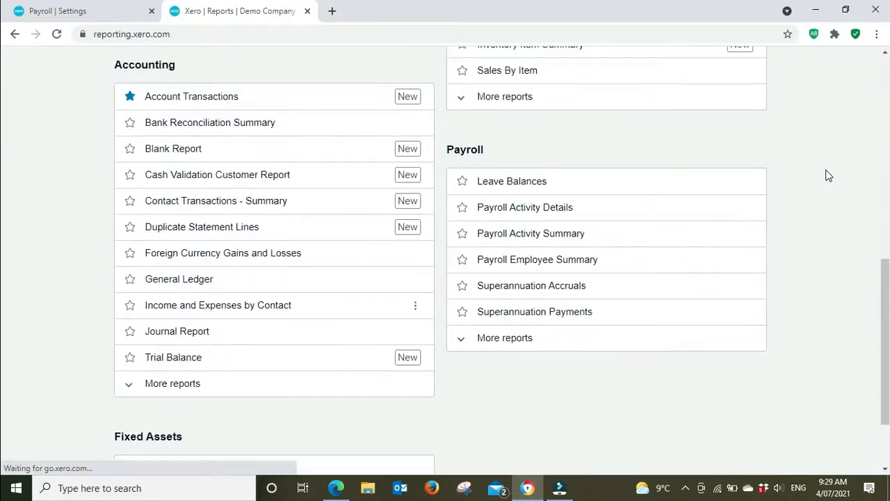
left_click(515, 258)
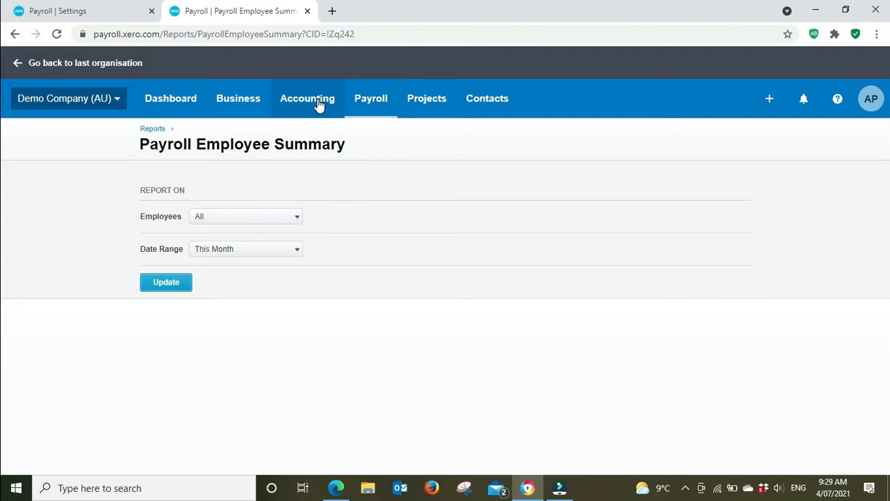
Run the Payroll Employee Summary for all employees over Last Financial Year and review the totals.
left_click(293, 249)
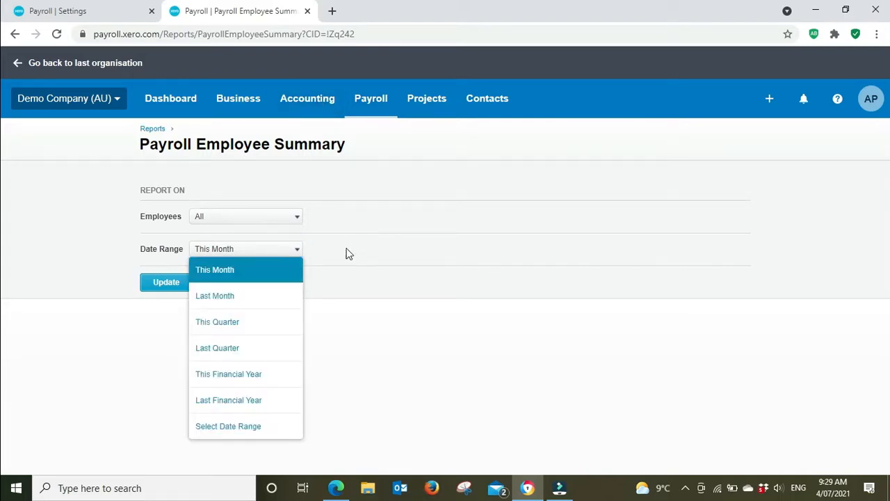
left_click(253, 400)
left_click(172, 285)
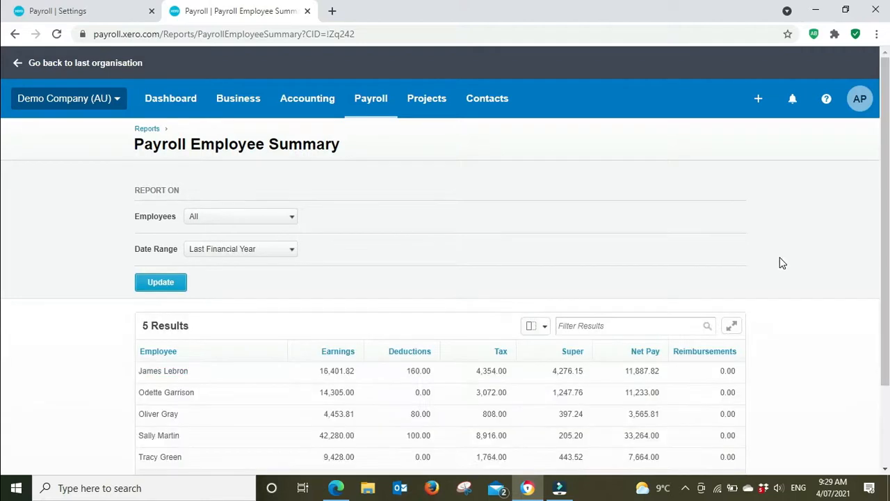
scroll(781, 263, "down", 3)
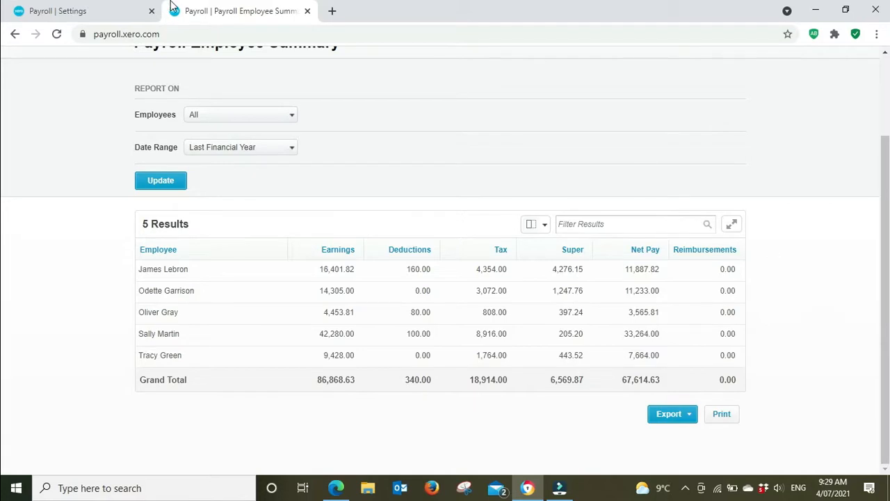
Duplicate the Payroll Employee Summary tab, consult the checklist in Edge, open Xero's Profit and Loss report in the duplicate, and return to the payroll summary.
right_click(249, 8)
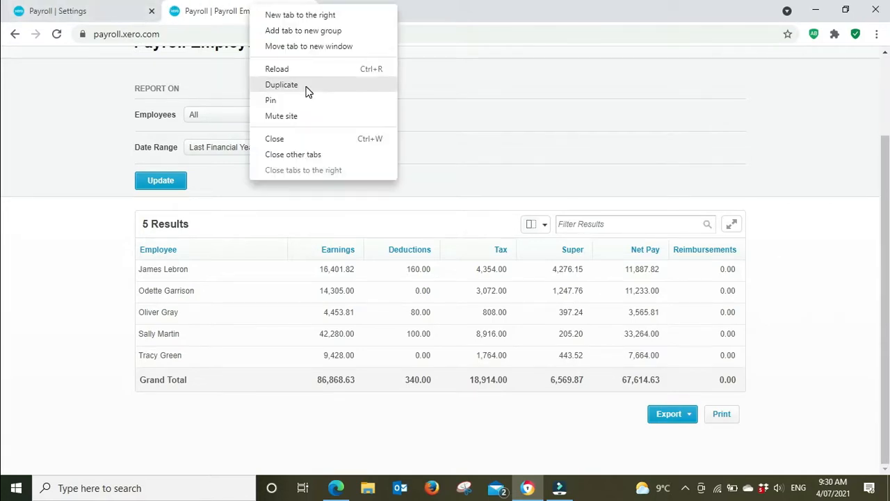
left_click(308, 86)
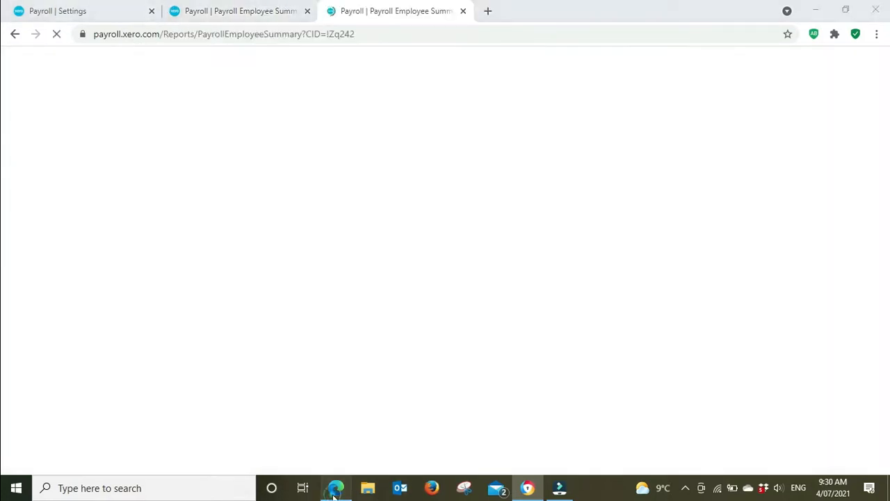
left_click(335, 489)
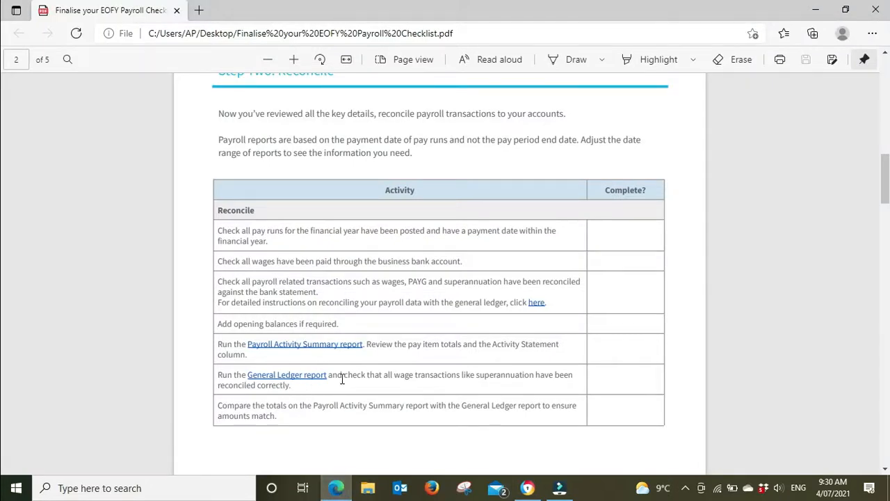
left_click(527, 487)
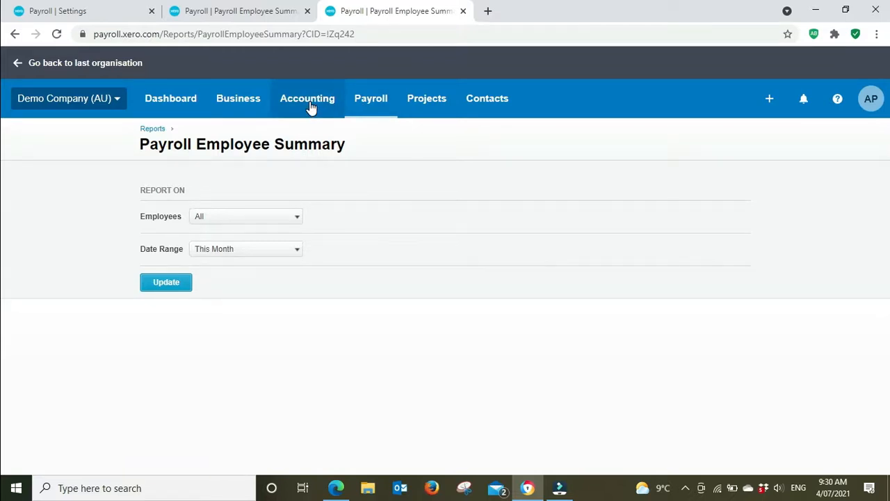
left_click(310, 108)
left_click(346, 386)
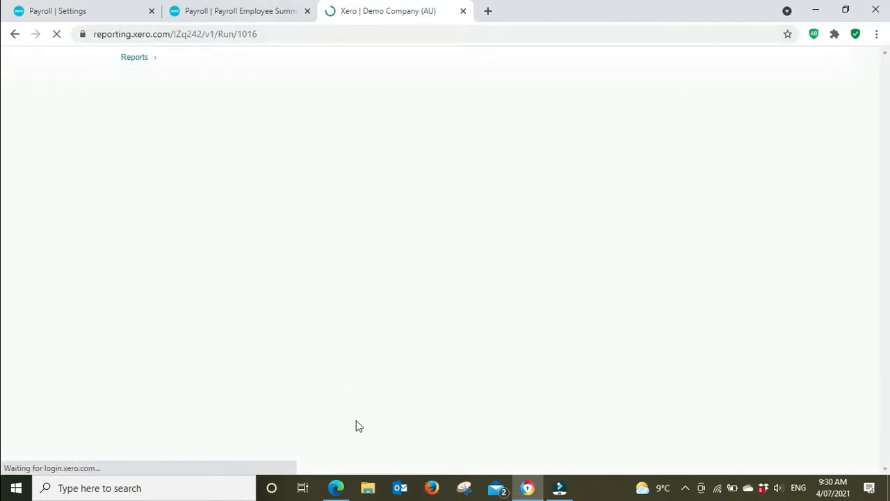
left_click(264, 7)
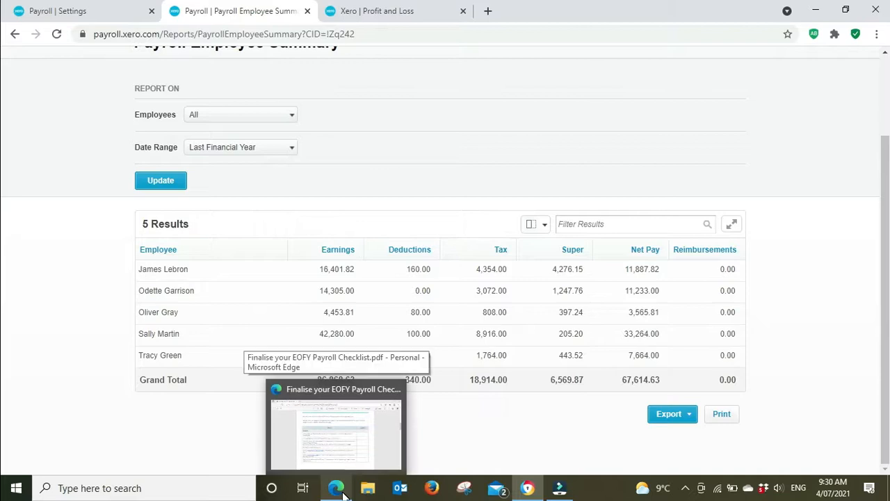
Browse the remaining checklist steps in Edge and read the Finalise activities for Single Touch Payroll data under Step Three: Process.
left_click(337, 418)
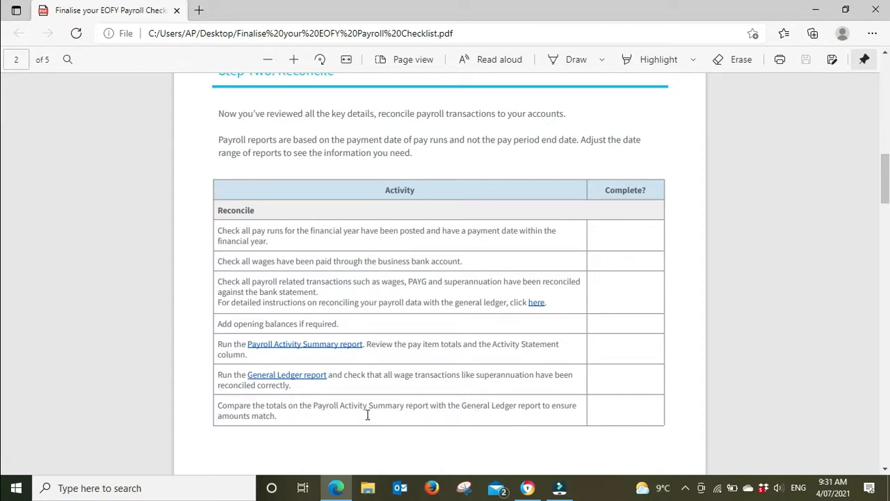
scroll(691, 411, "down", 6)
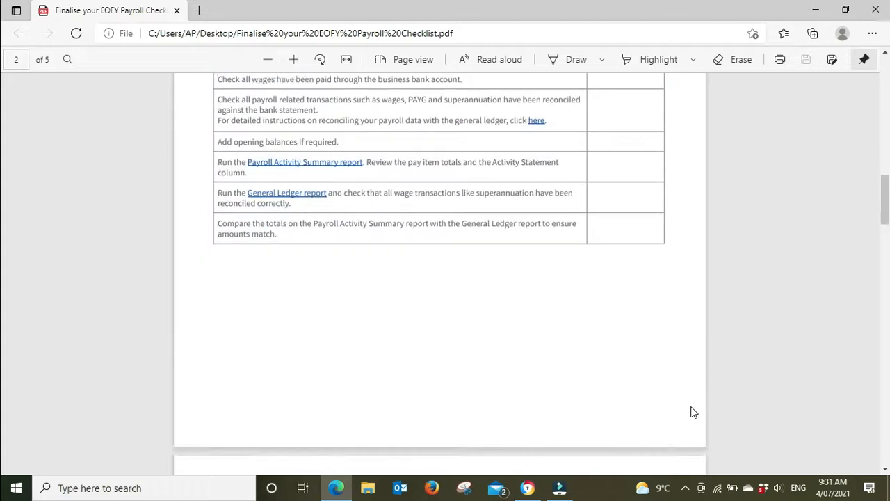
scroll(691, 411, "down", 3)
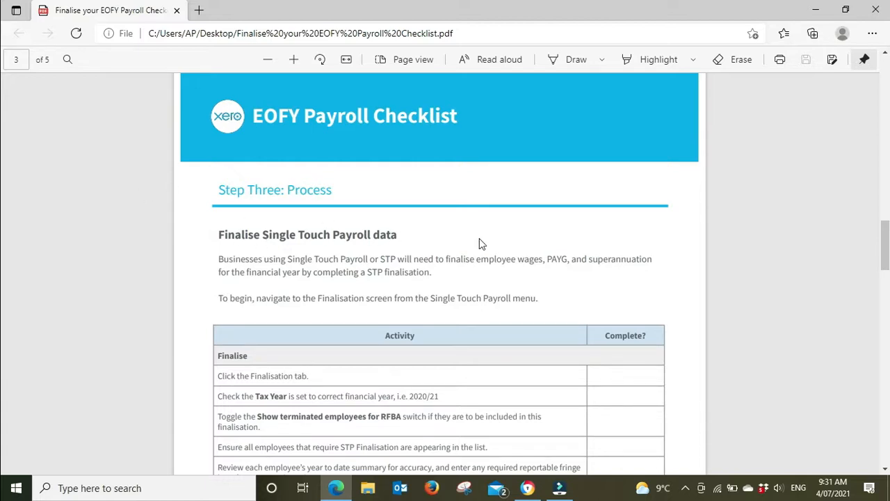
scroll(683, 252, "down", 5)
scroll(684, 257, "down", 5)
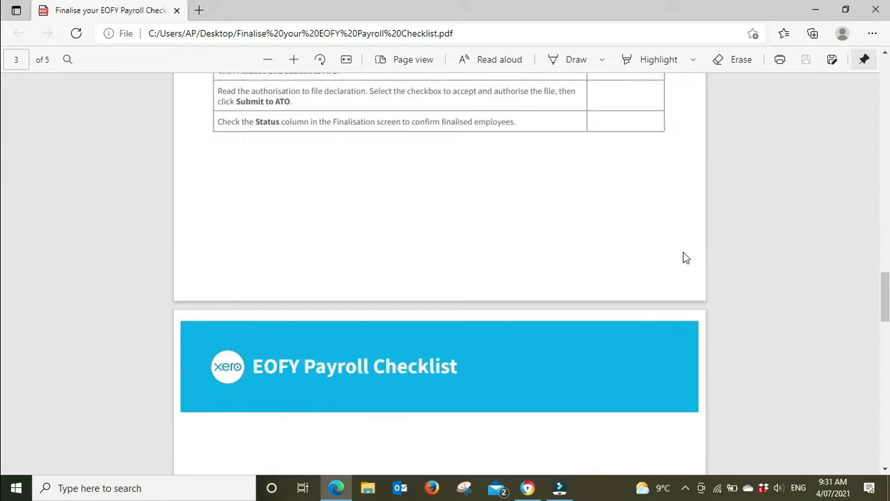
scroll(683, 257, "down", 10)
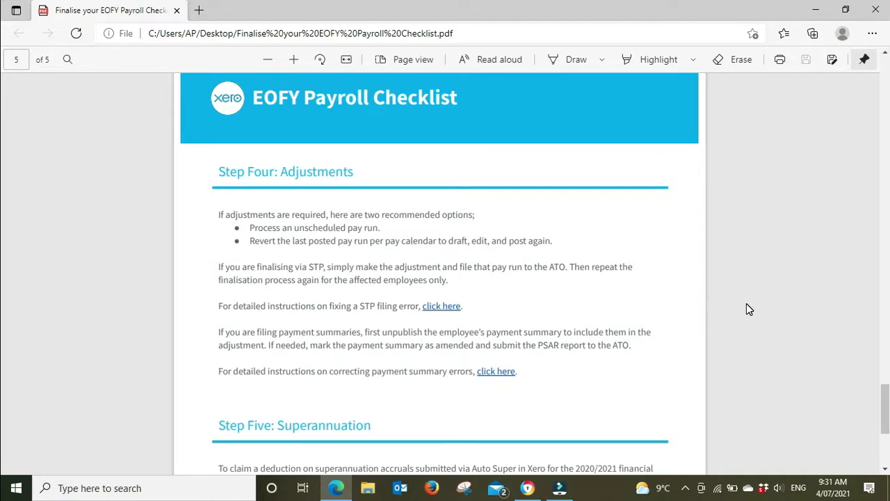
scroll(746, 304, "up", 5)
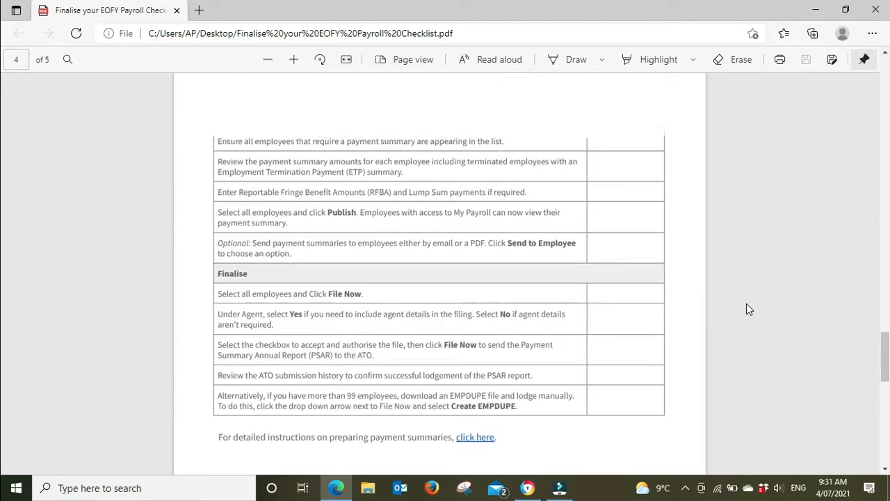
scroll(746, 309, "up", 2)
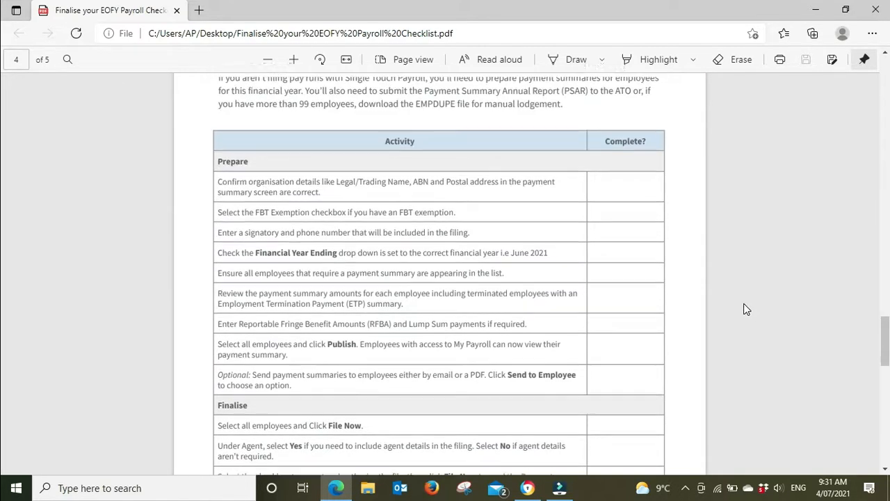
scroll(743, 303, "up", 3)
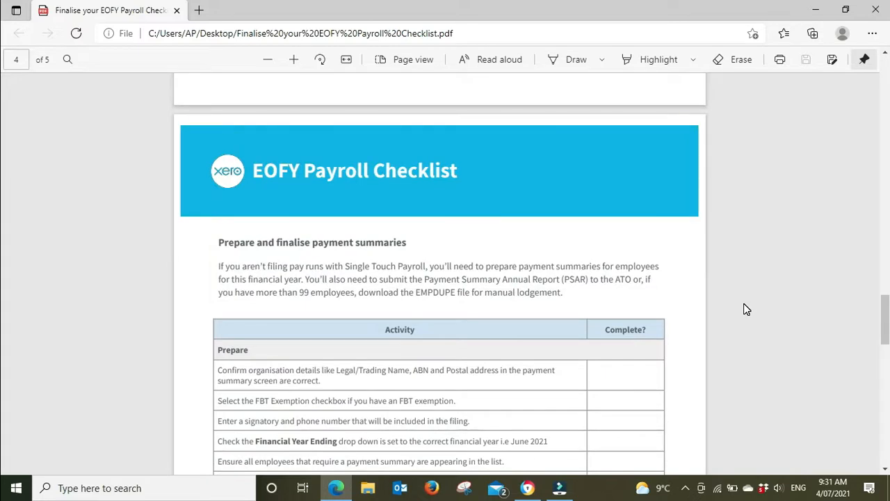
scroll(743, 303, "up", 12)
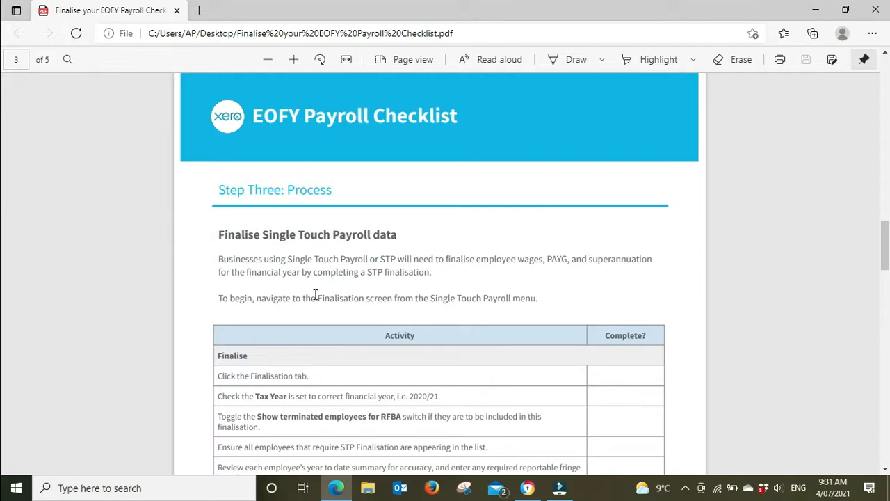
scroll(686, 294, "down", 1)
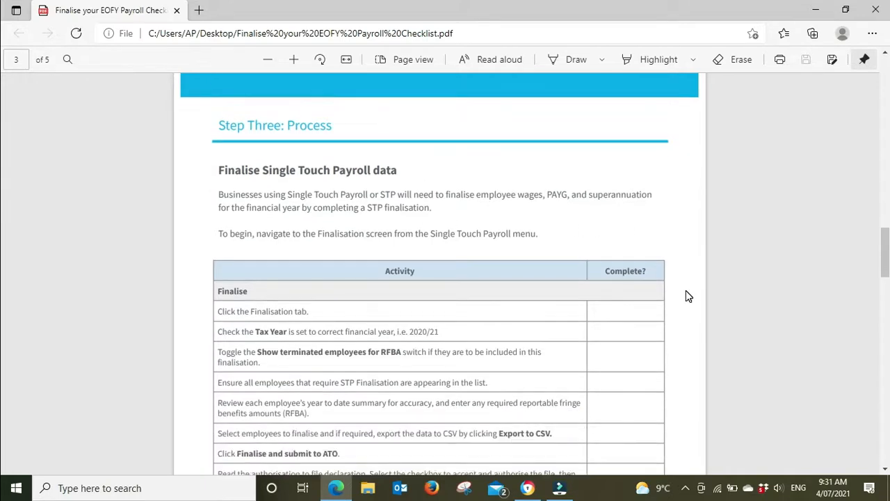
scroll(685, 295, "down", 2)
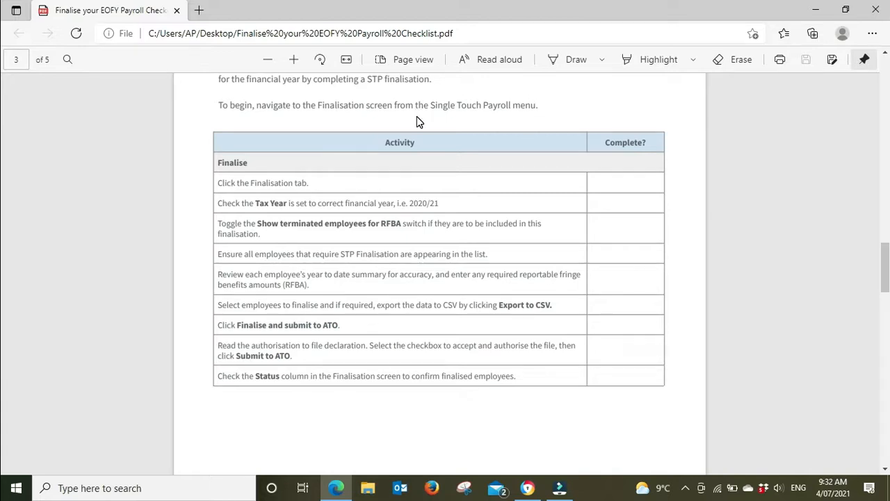
Switch to Xero, open Single Touch Payroll, review the items needing attention for the 2020/21 tax year, and go to finalisation.
left_click(528, 488)
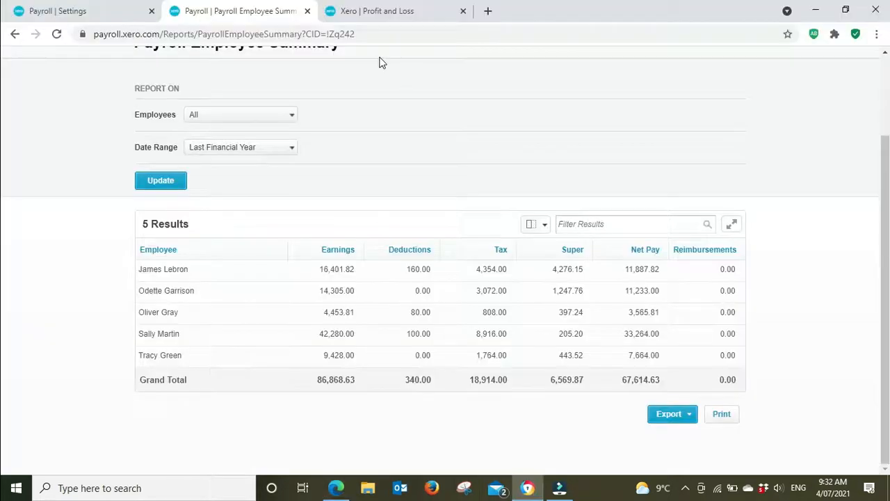
scroll(364, 118, "up", 2)
left_click(377, 101)
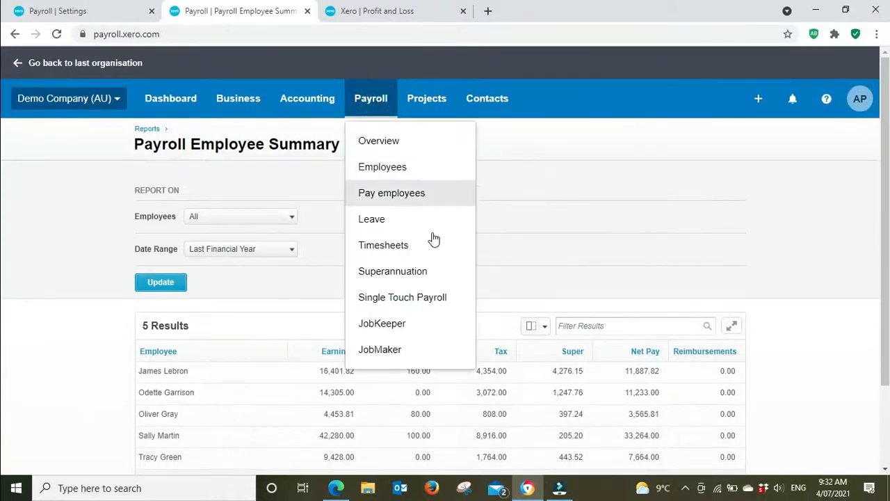
left_click(418, 312)
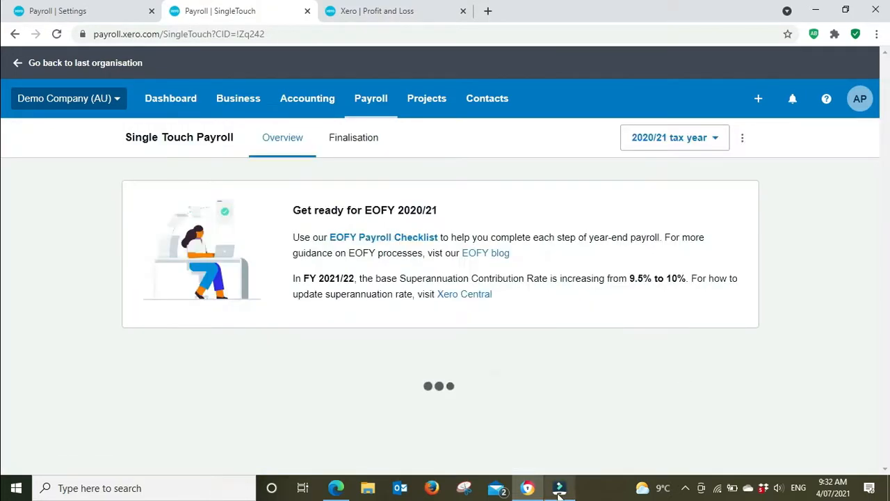
mouse_move(559, 494)
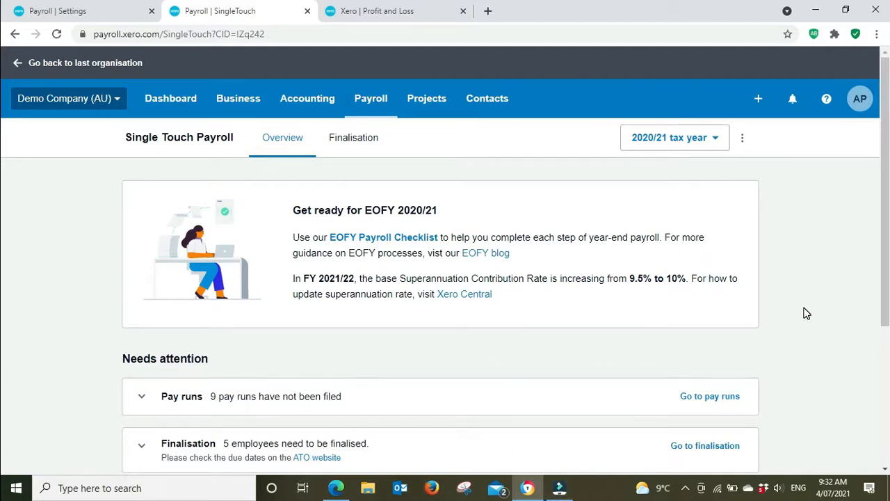
scroll(805, 313, "down", 3)
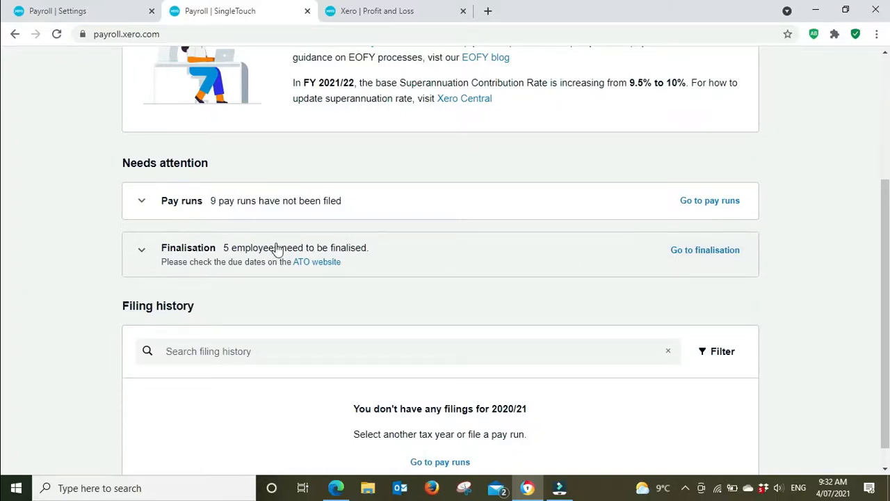
left_click(716, 261)
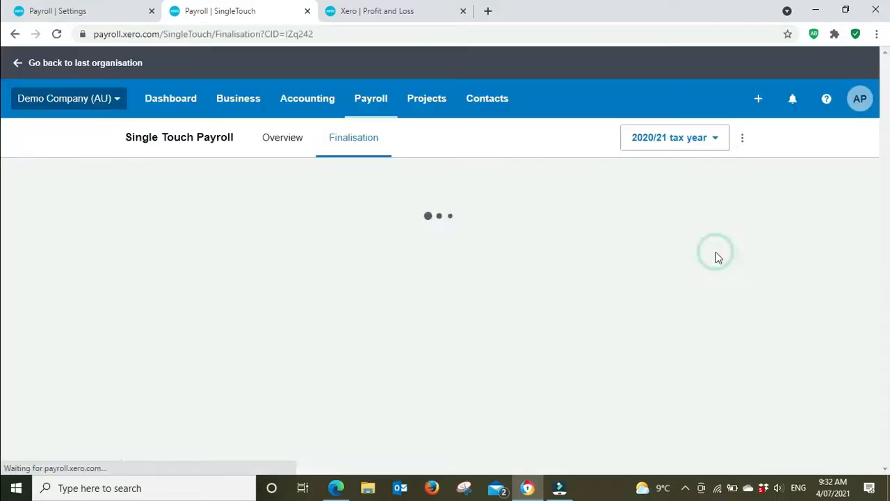
Open the Payroll Employee Summary report in place of Profit and Loss, with its browser tab placed before the Single Touch Payroll tab.
left_click(384, 15)
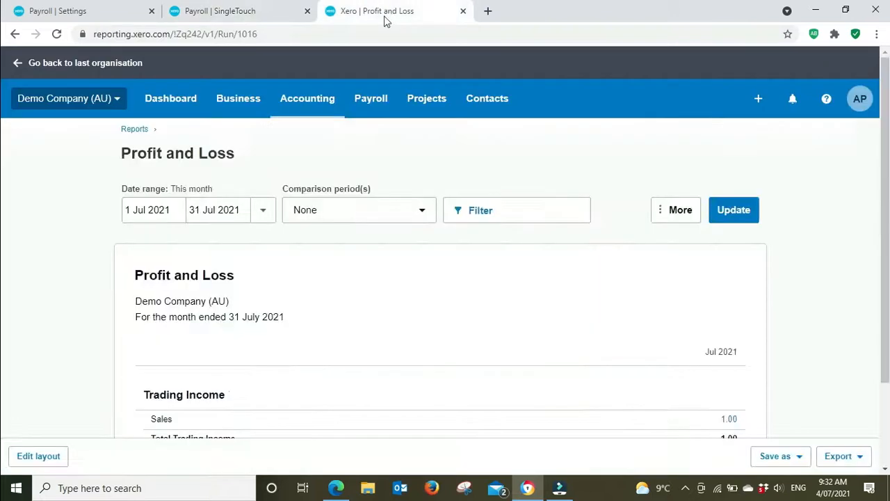
left_click(307, 103)
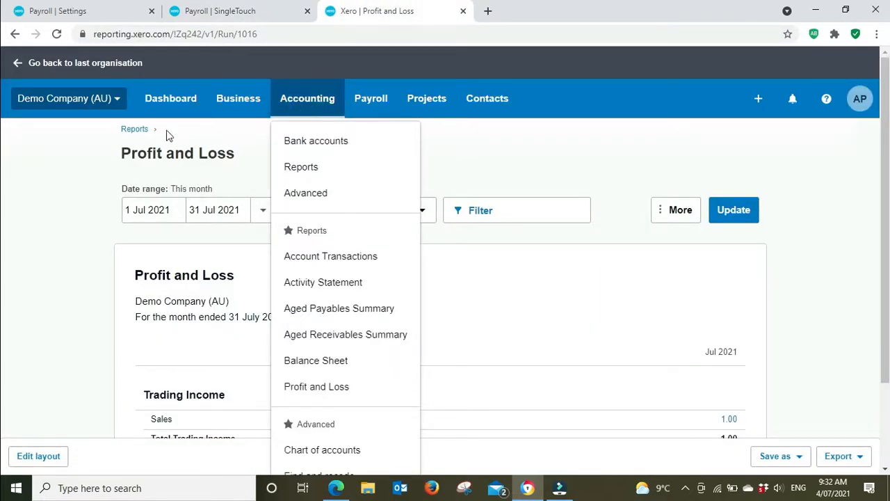
left_click(134, 130)
left_click_drag(381, 10, 259, 10)
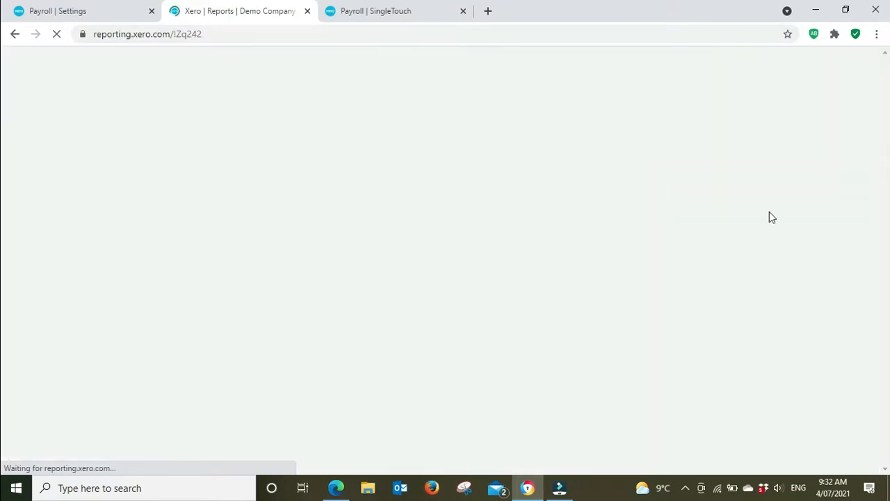
scroll(817, 209, "down", 3)
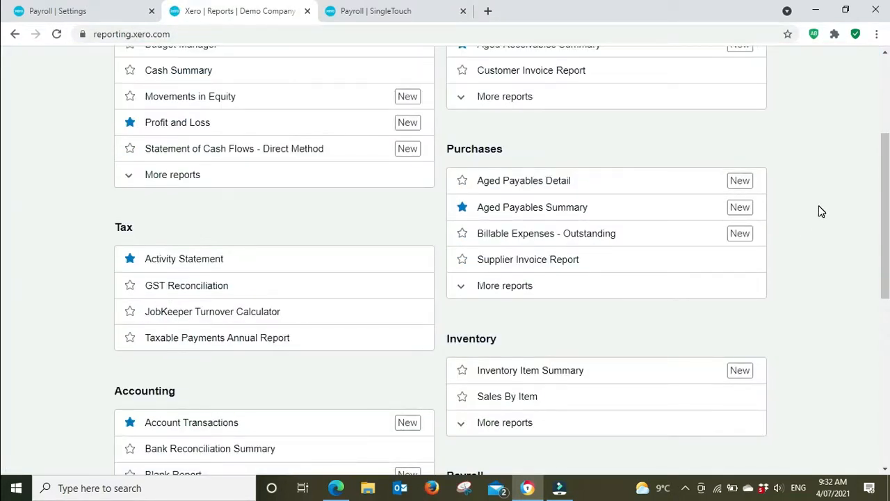
scroll(818, 206, "down", 3)
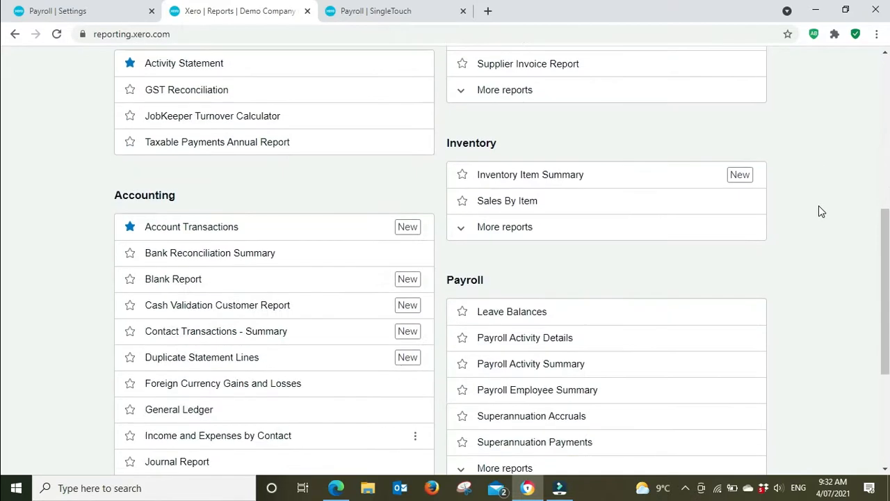
left_click(570, 392)
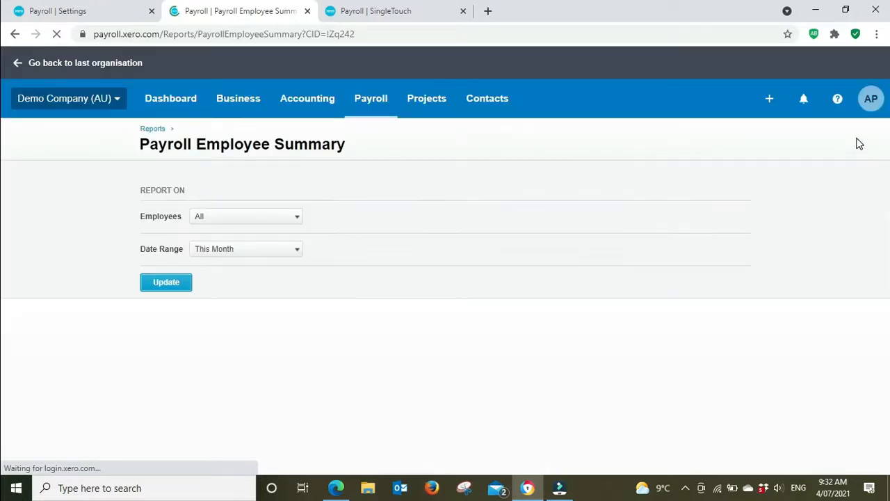
Run the Payroll Employee Summary for all employees with the date range Last Financial Year.
left_click(292, 250)
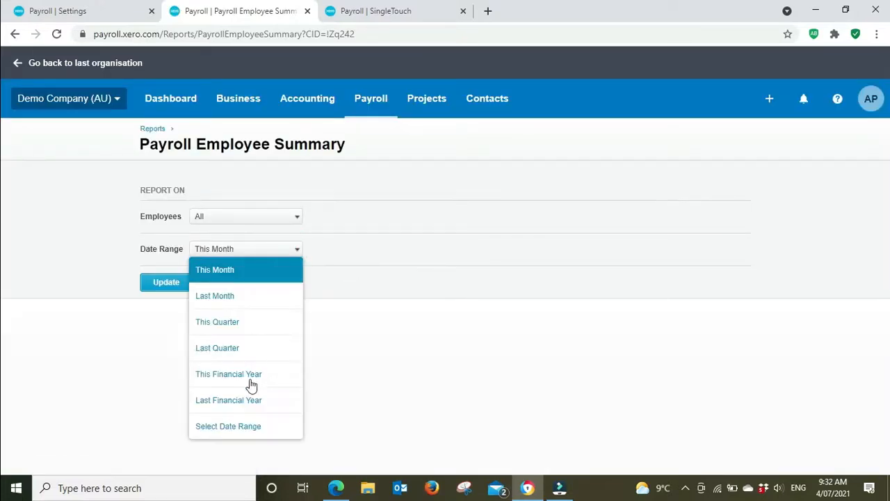
left_click(237, 400)
left_click(173, 283)
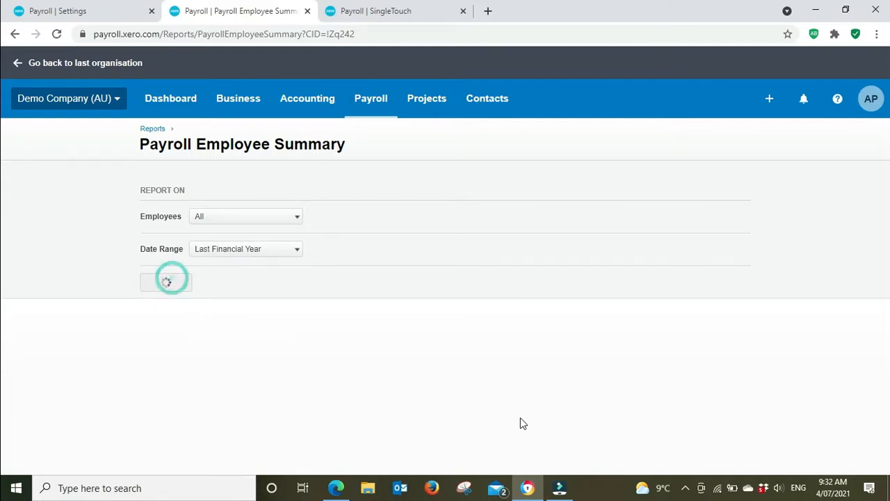
Proceed to the 2020/21 Single Touch Payroll finalisation, examine the employee list, and return to the Payroll Employee Summary for comparison.
left_click(400, 10)
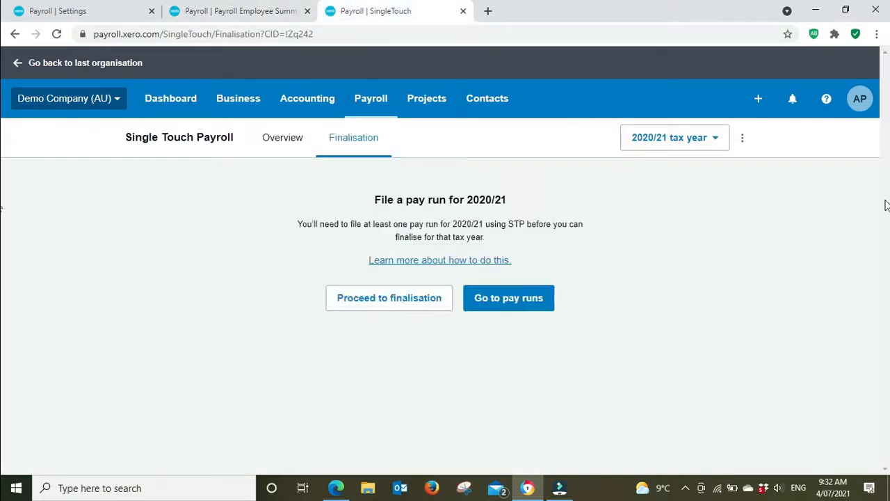
left_click(387, 306)
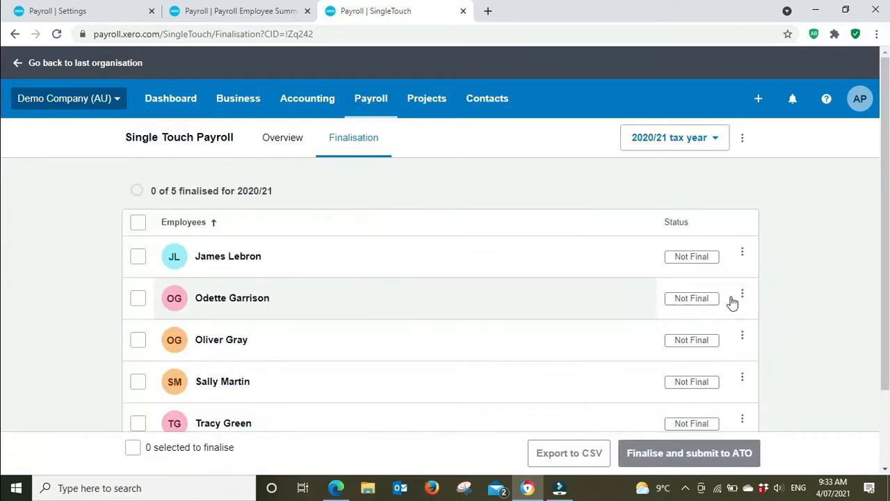
scroll(857, 249, "down", 1)
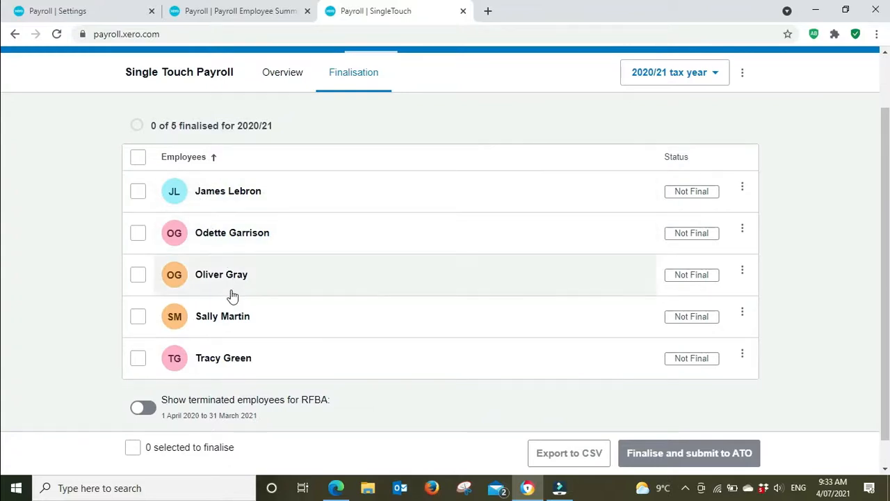
left_click(265, 13)
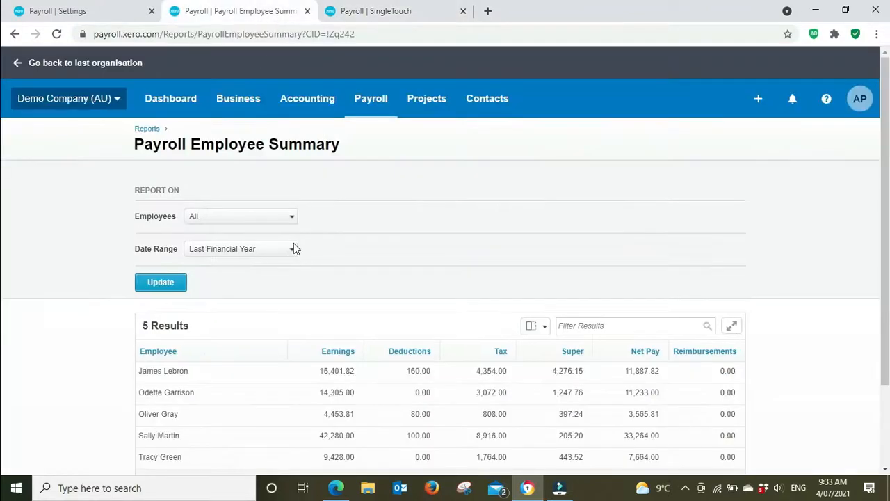
Compare the first listed employee's Single Touch Payroll year to date summary with their Payroll Employee Summary row, closing the year to date summary when done.
scroll(312, 207, "down", 1)
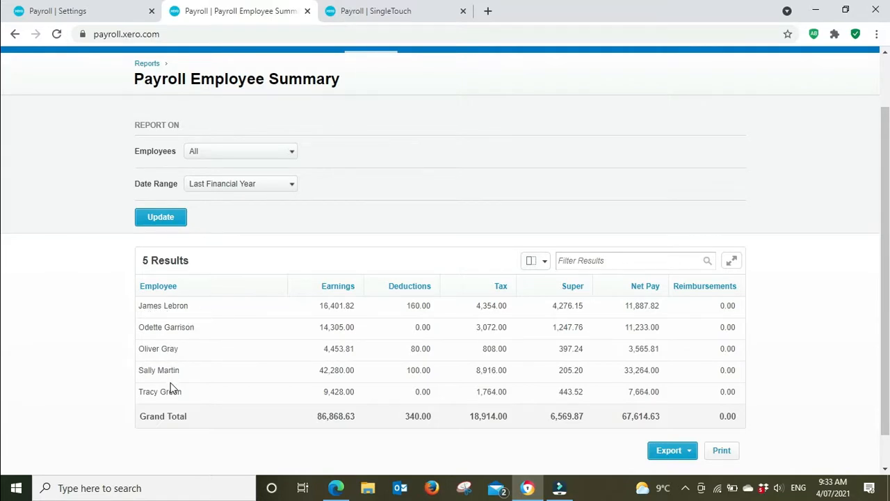
left_click(375, 10)
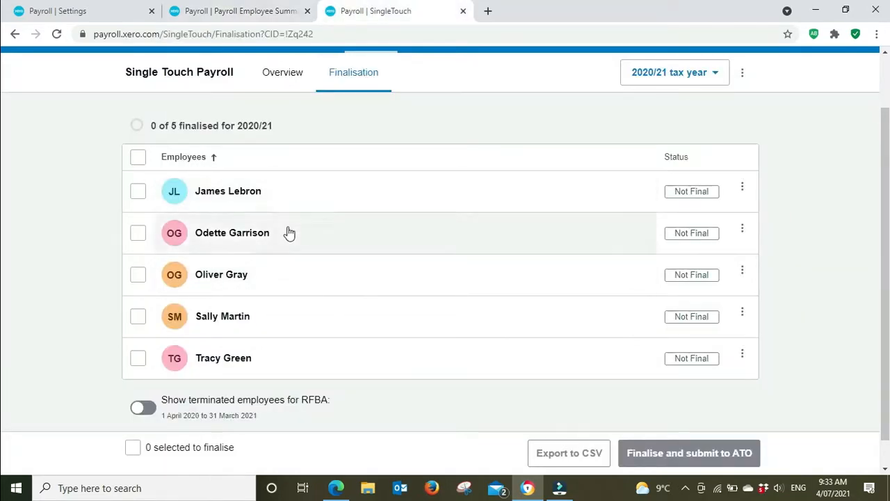
left_click(230, 195)
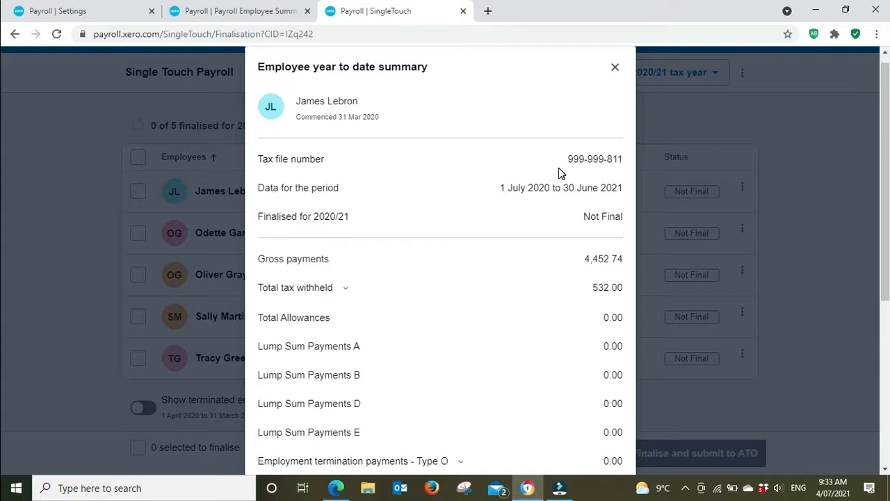
scroll(572, 154, "down", 1)
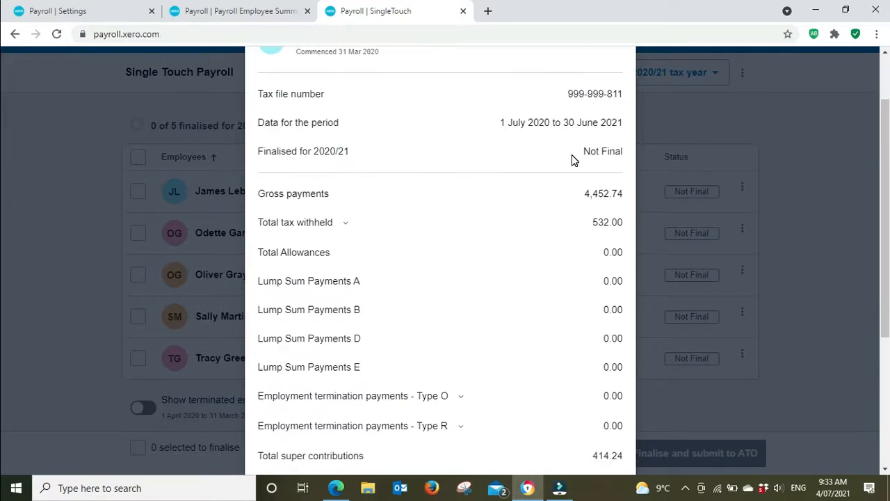
scroll(572, 158, "up", 1)
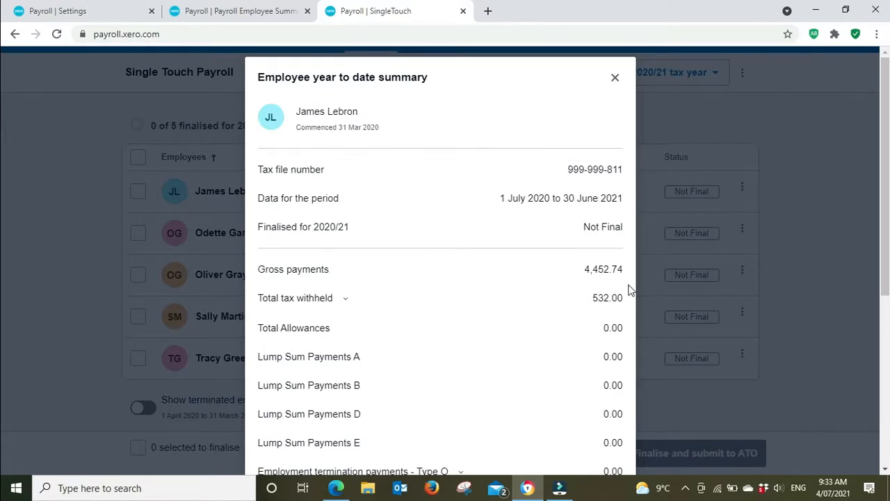
left_click(254, 11)
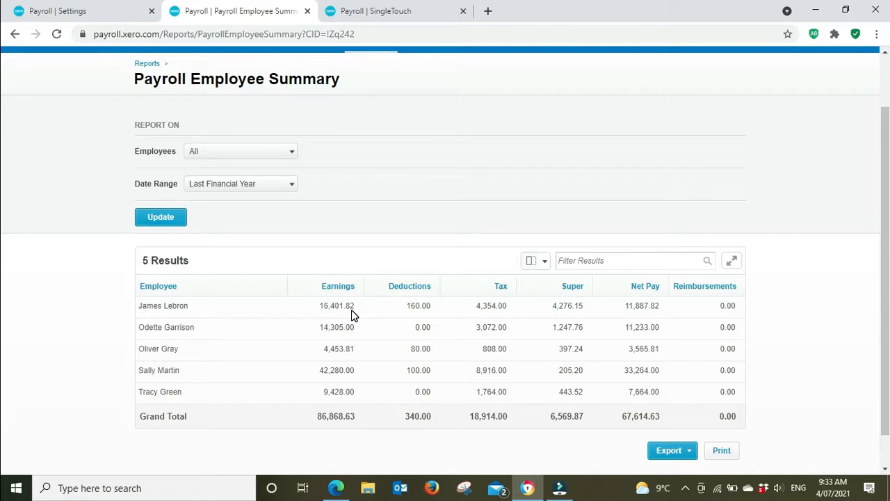
left_click(388, 8)
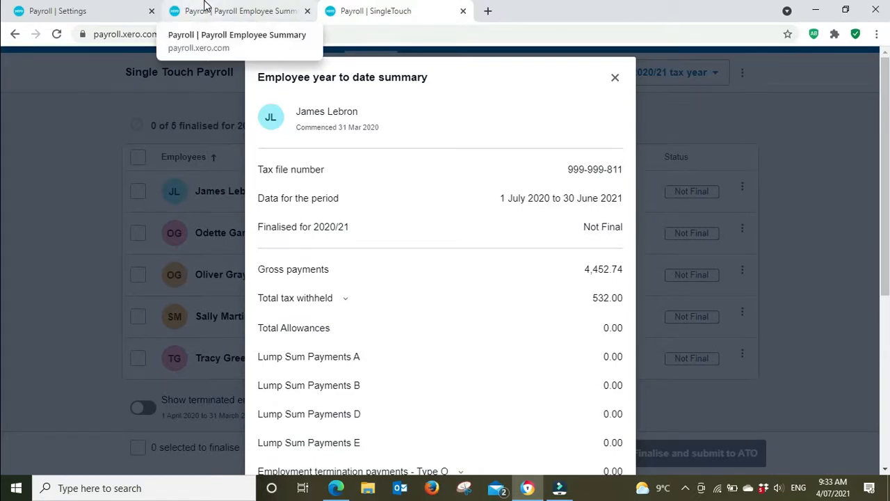
left_click(206, 6)
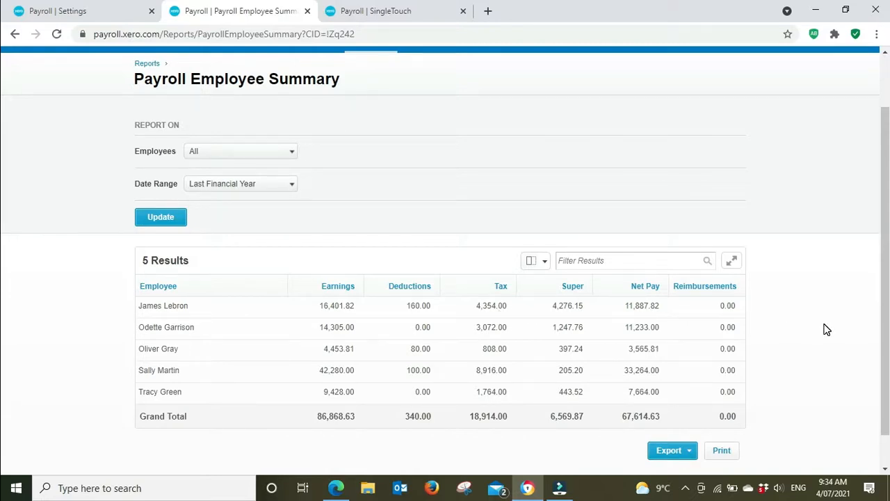
scroll(825, 330, "down", 1)
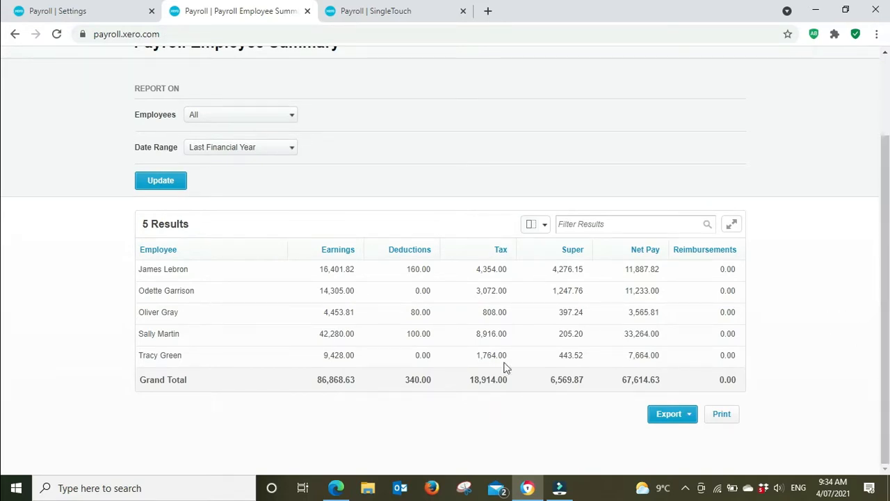
left_click(410, 10)
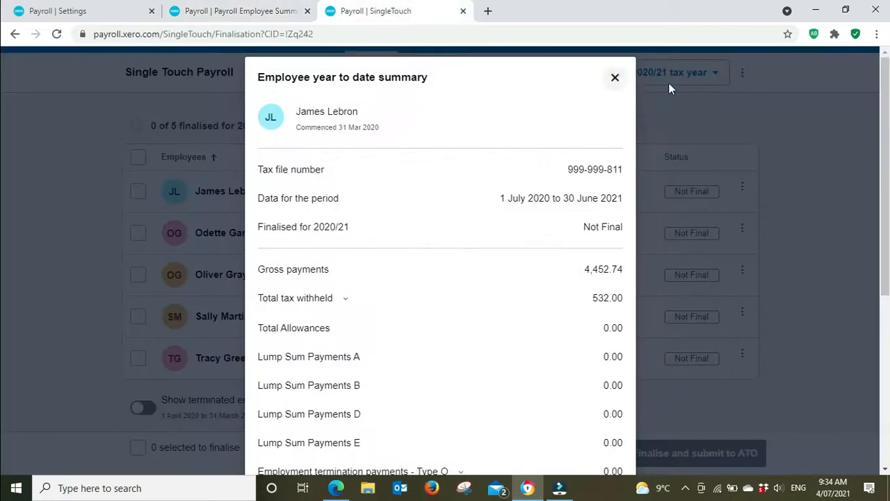
left_click(616, 78)
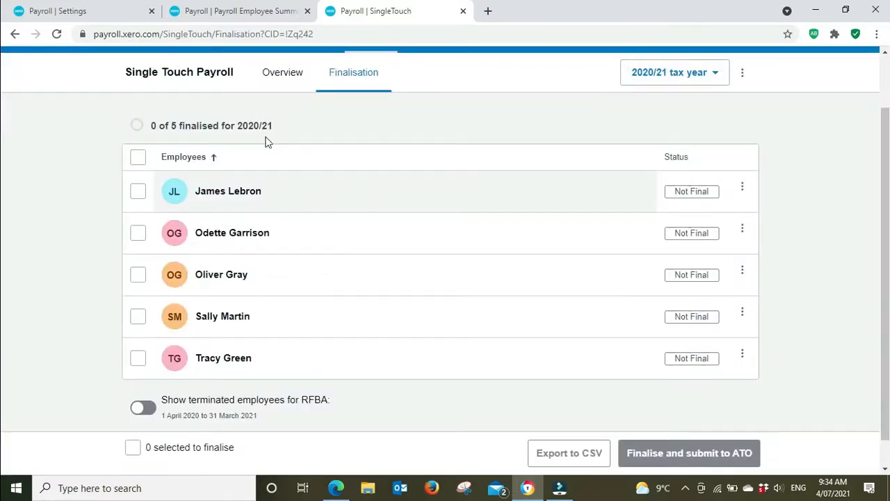
Compare the second listed employee's gross payments and total tax withheld in their year to date summary with the Payroll Employee Summary.
left_click(234, 238)
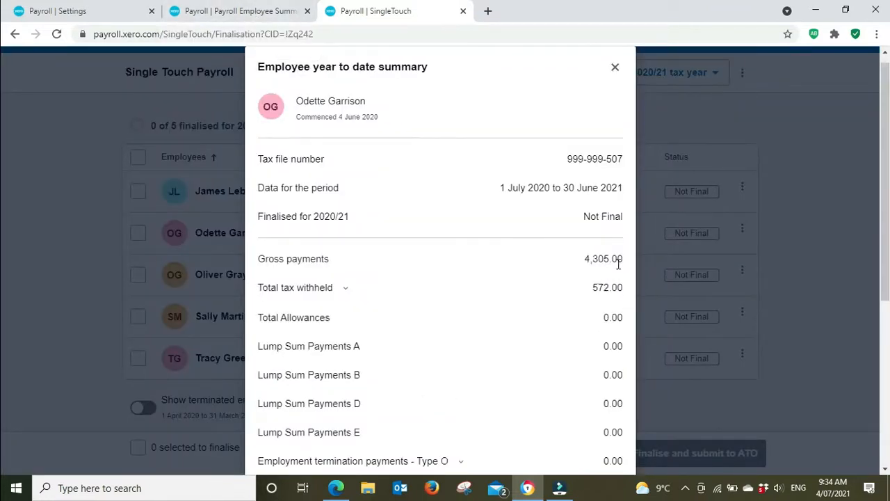
left_click(239, 15)
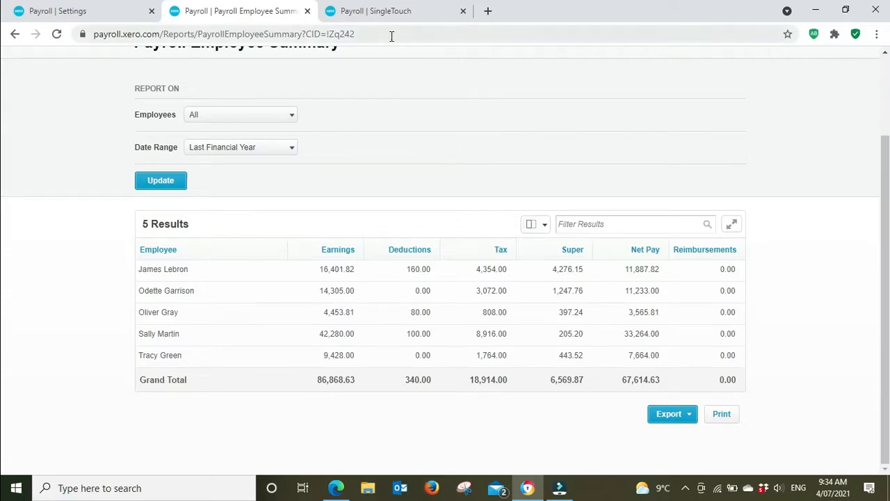
left_click(400, 15)
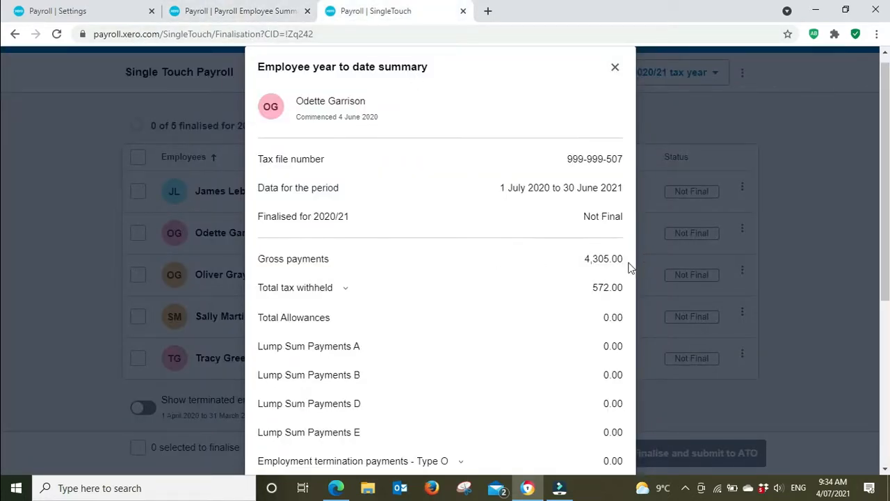
left_click(221, 8)
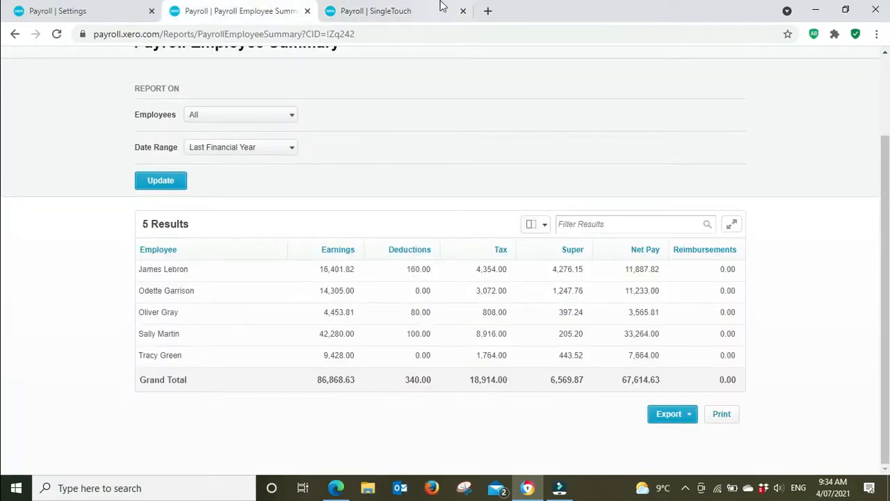
left_click(411, 8)
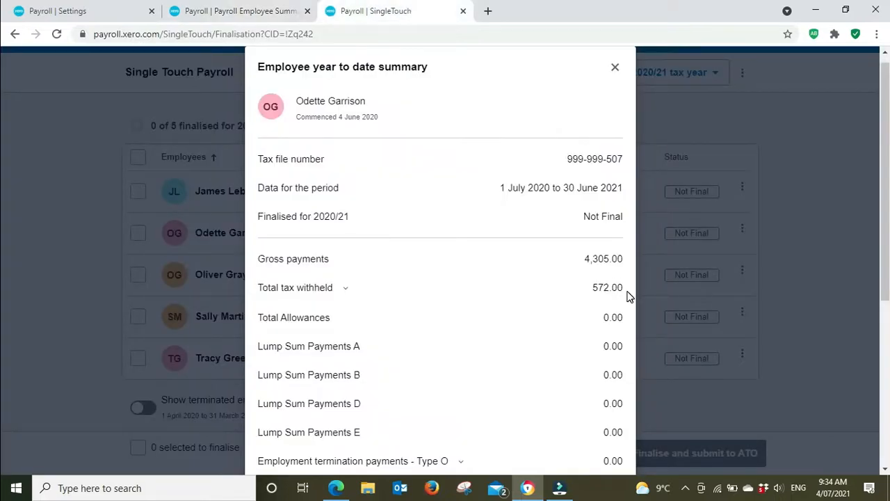
left_click(264, 7)
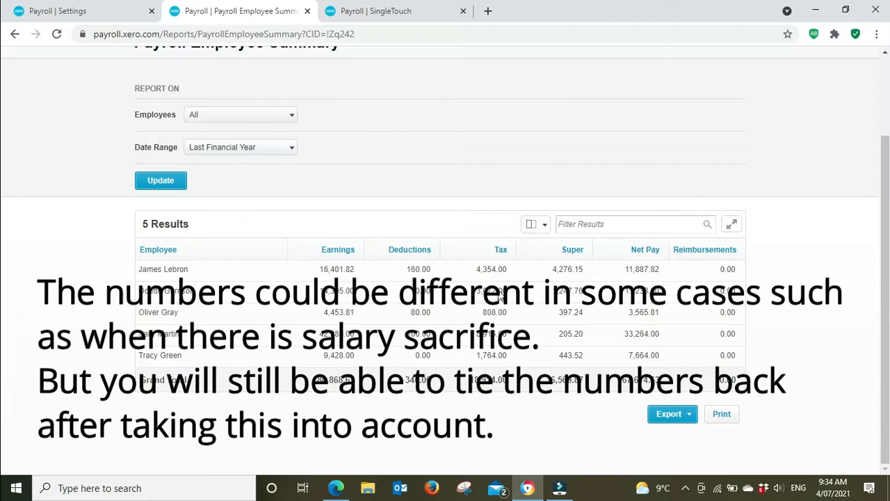
left_click(388, 11)
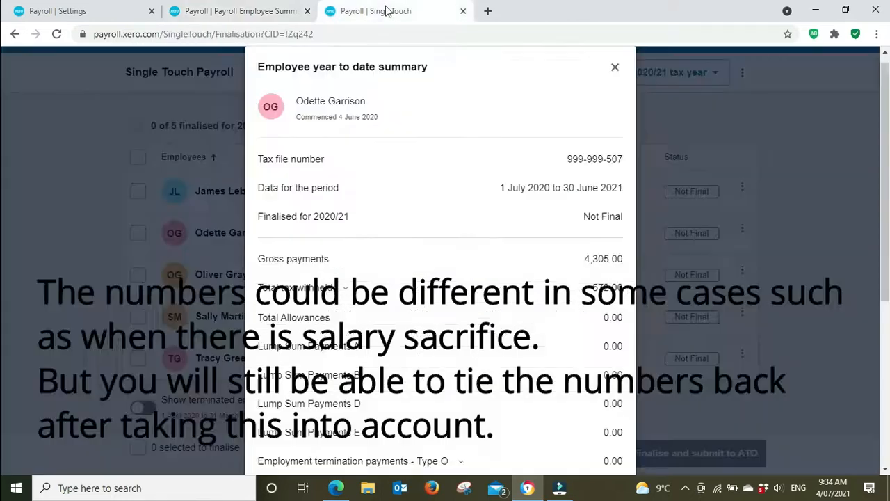
Check the second employee's total super contributions against the Payroll Employee Summary, review the reportable fringe benefits fields, and cancel out of the year to date summary.
scroll(480, 215, "down", 2)
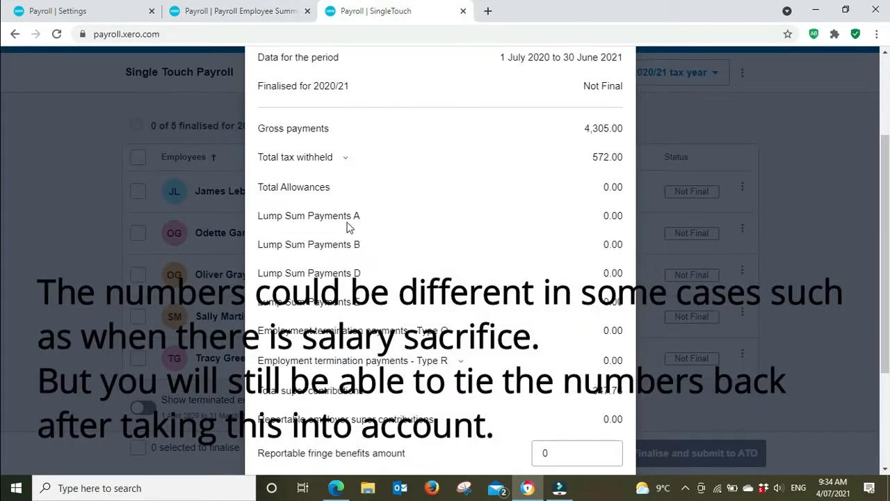
scroll(349, 328, "down", 1)
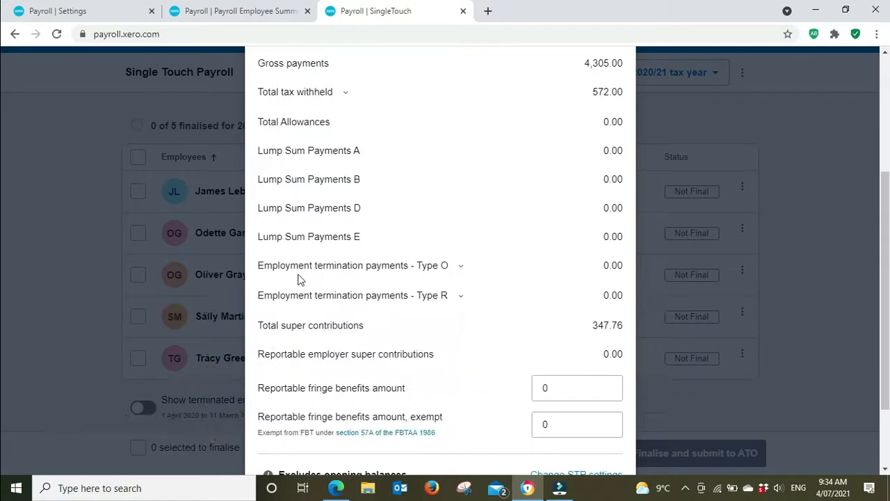
scroll(428, 281, "down", 1)
scroll(432, 287, "down", 1)
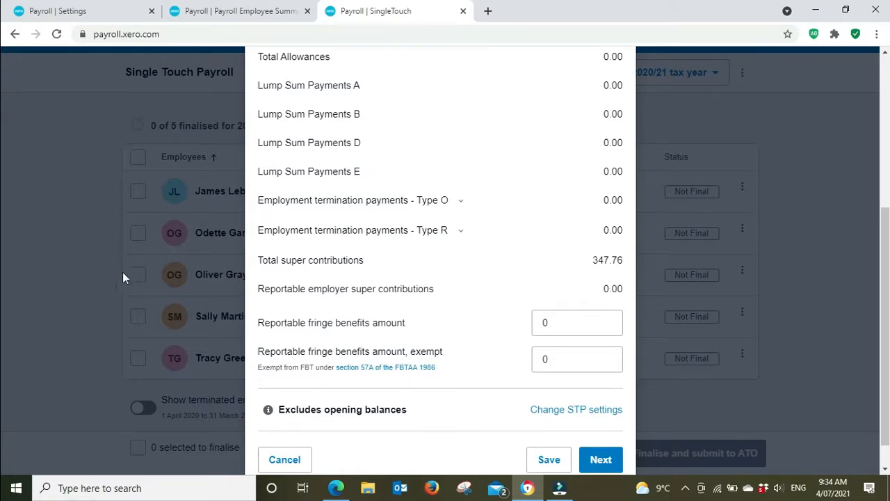
left_click(214, 14)
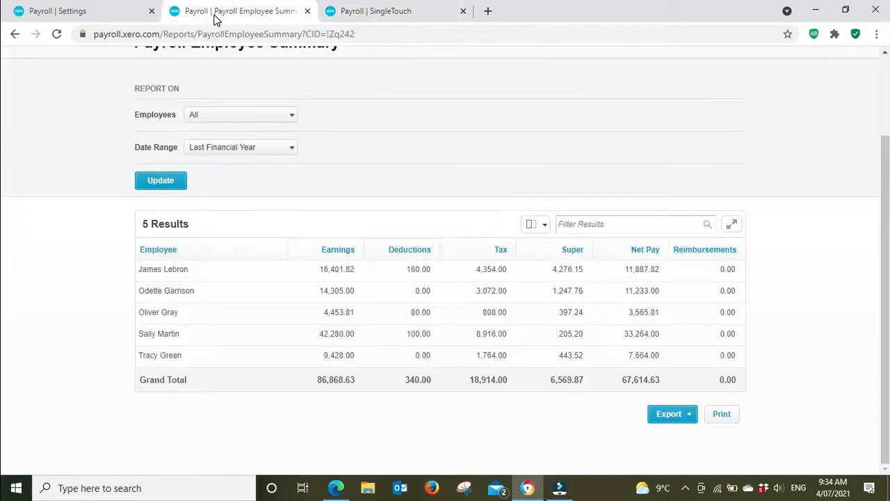
left_click(369, 14)
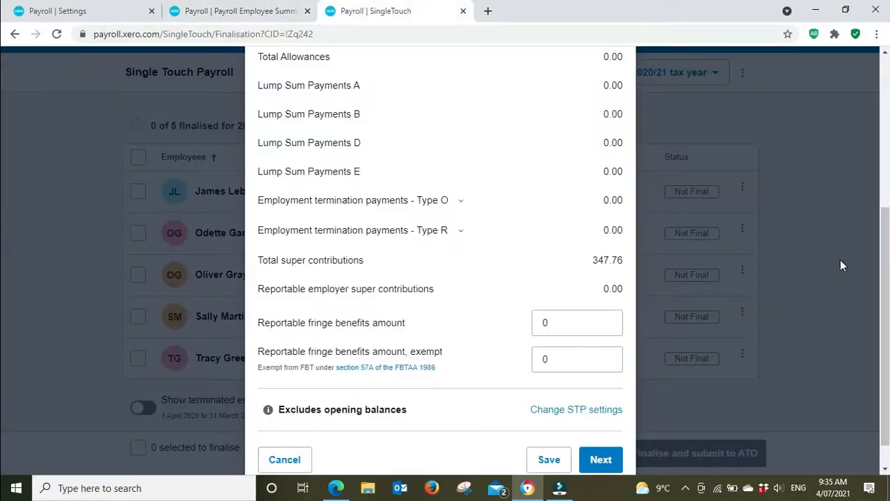
scroll(820, 271, "down", 1)
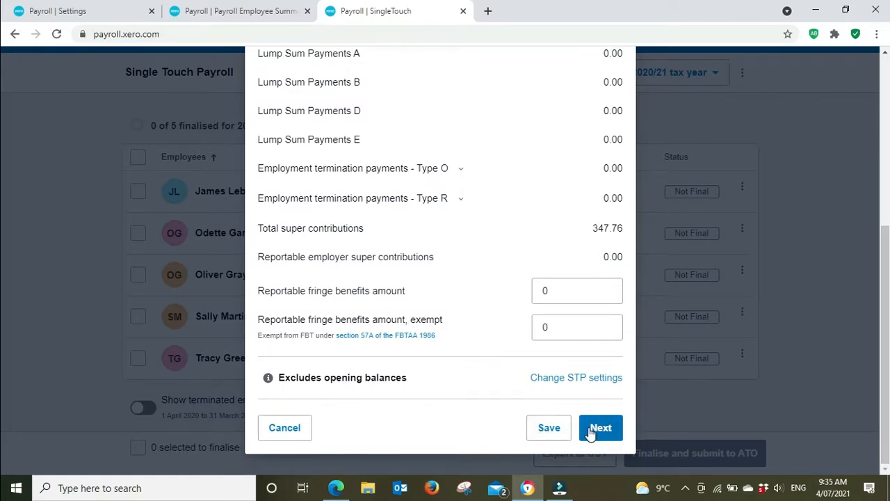
left_click(304, 434)
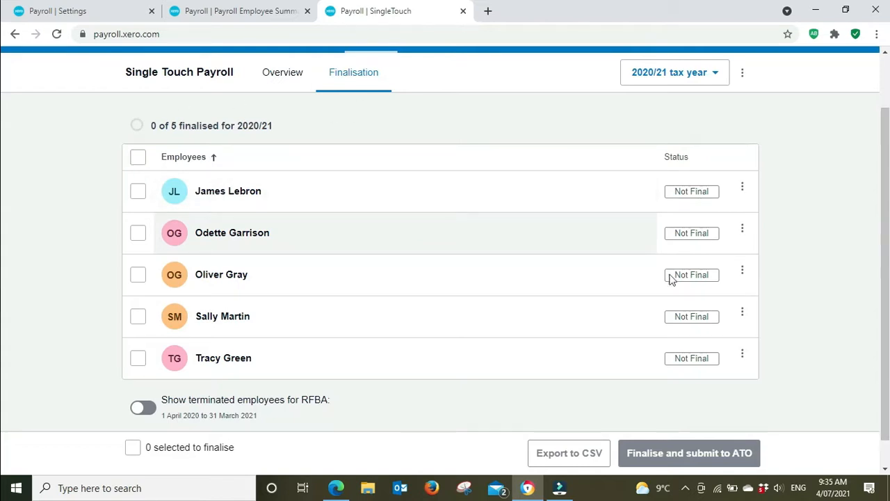
Select all employees in the 2020/21 finalisation list.
left_click(137, 157)
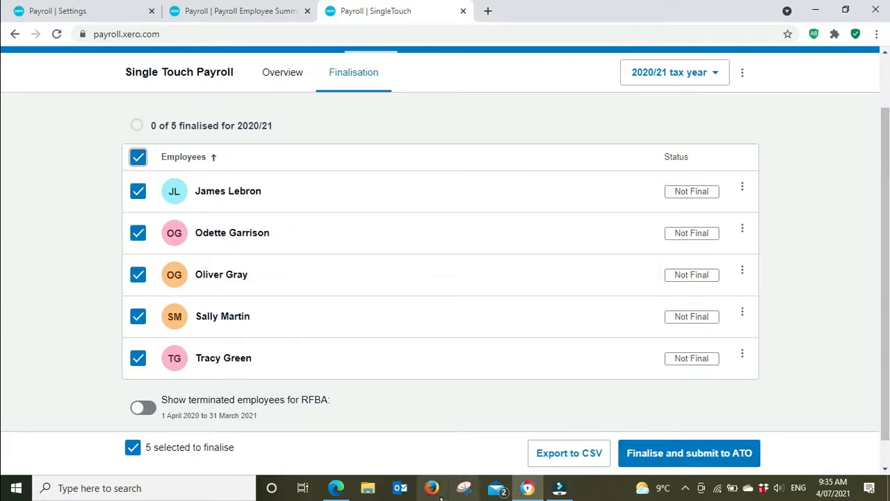
Switch to the EOFY Payroll Checklist PDF in Edge and read from the STP finalisation activities through payment summaries to Step Five: Superannuation.
left_click(336, 490)
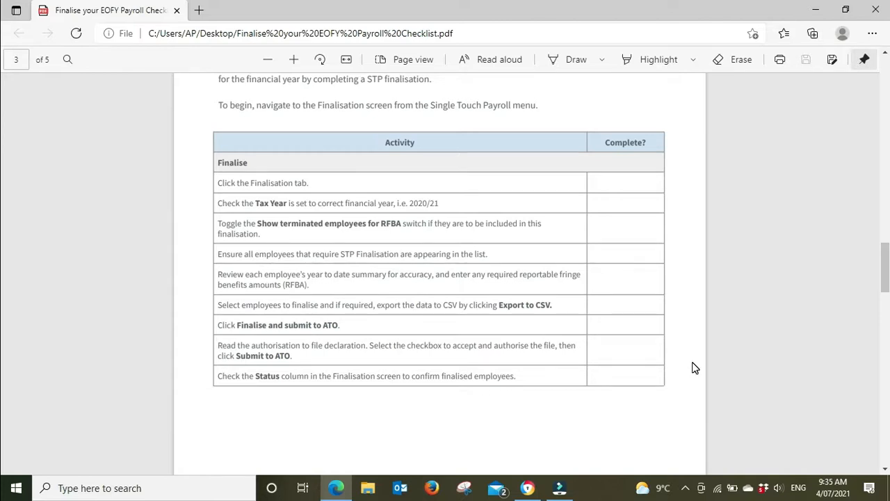
scroll(768, 364, "down", 2)
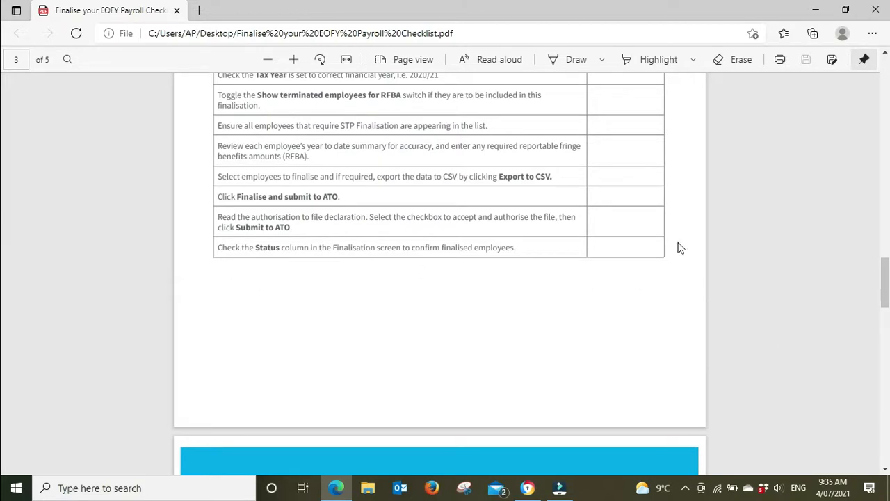
scroll(773, 331, "down", 5)
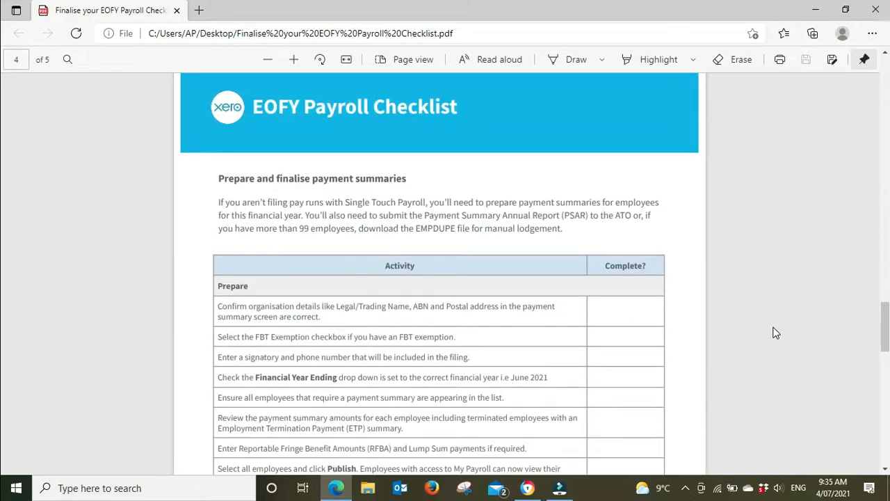
scroll(776, 333, "down", 1)
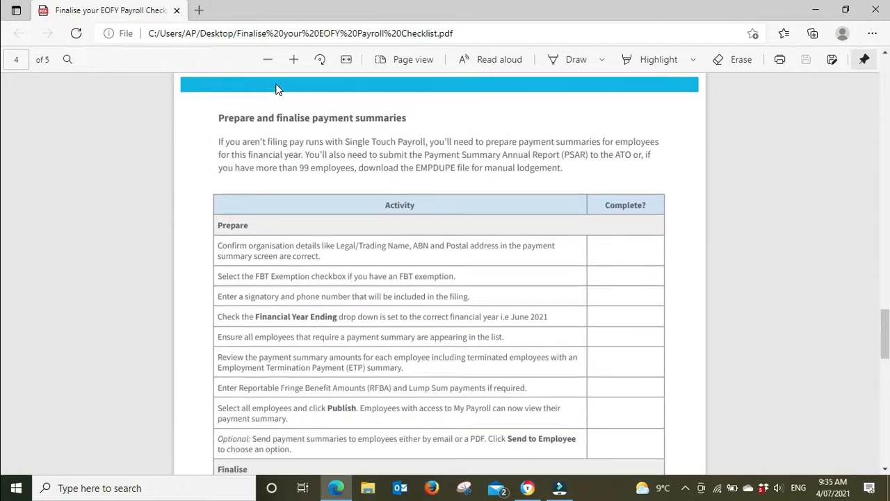
scroll(271, 153, "up", 2)
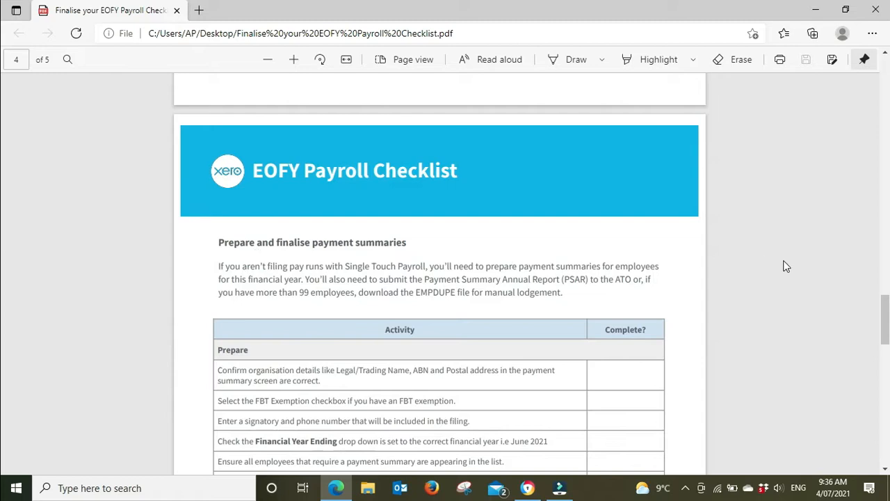
scroll(675, 285, "down", 2)
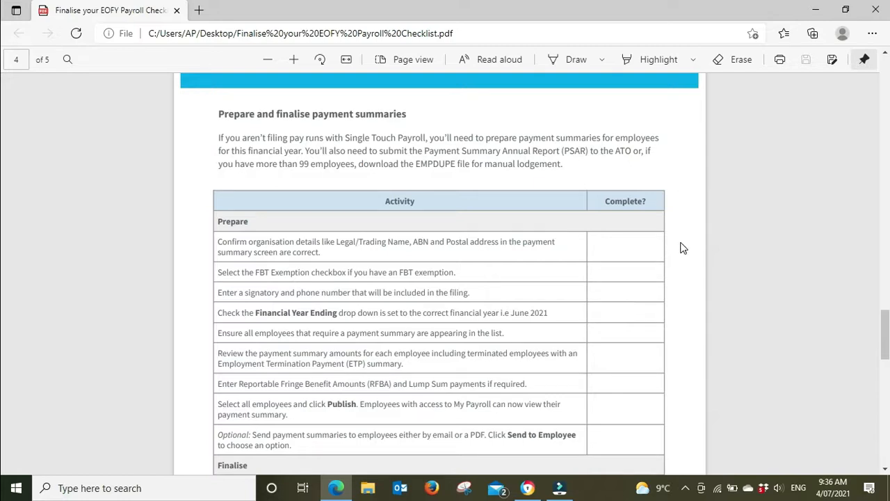
scroll(675, 244, "down", 4)
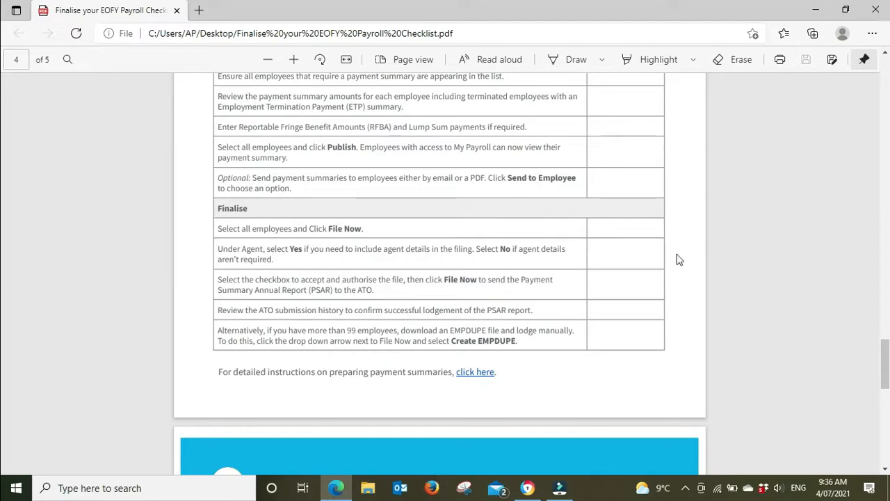
scroll(676, 257, "down", 5)
scroll(680, 258, "down", 5)
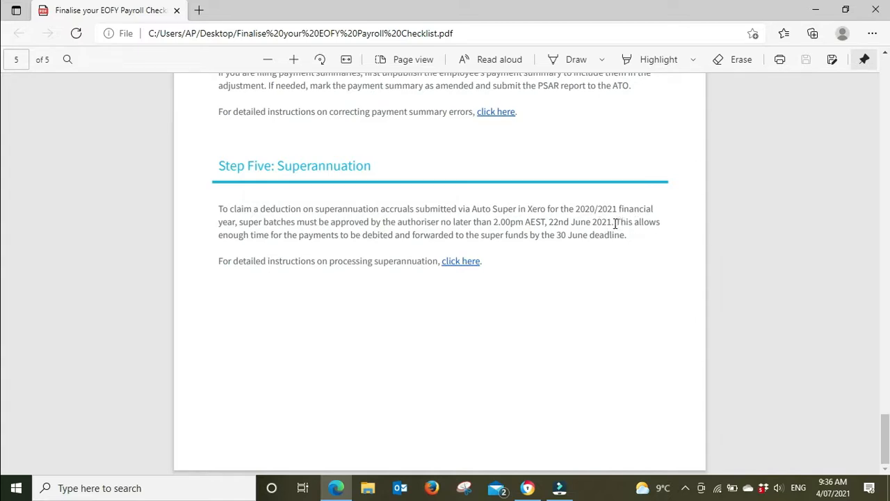
Return to the beginning of the checklist at the Finalise your EOFY Payroll introduction.
scroll(615, 223, "up", 15)
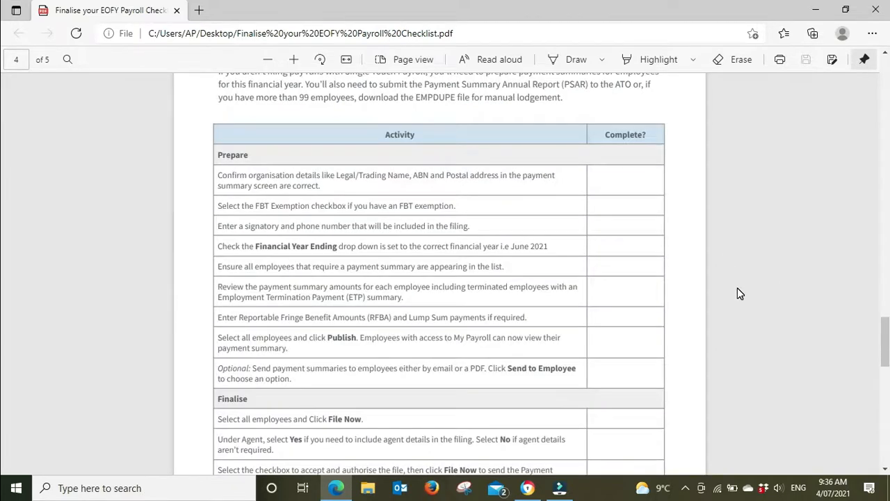
scroll(737, 288, "up", 5)
scroll(737, 288, "up", 20)
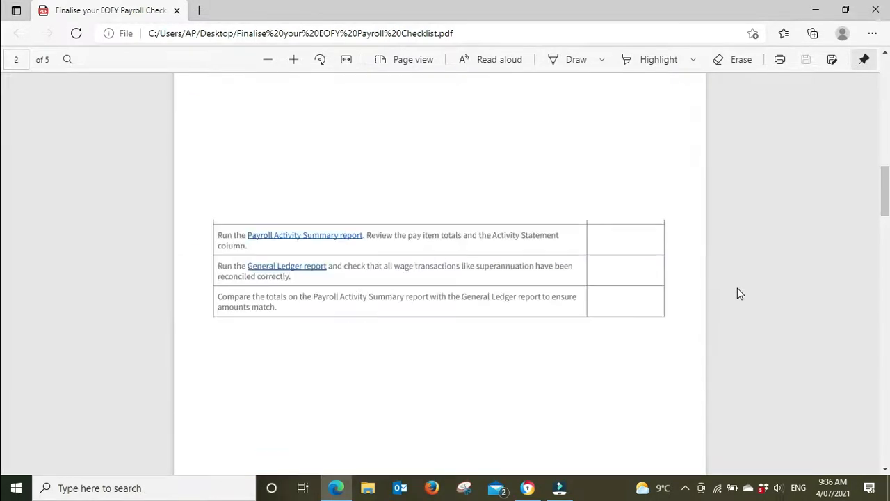
scroll(739, 292, "up", 10)
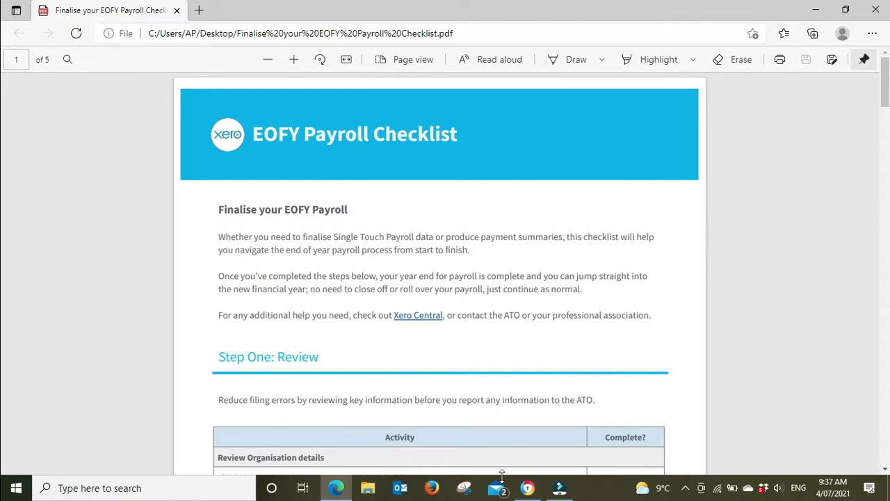
Switch back to Xero in Chrome and deselect all employees in the 2020/21 finalisation list.
left_click(529, 489)
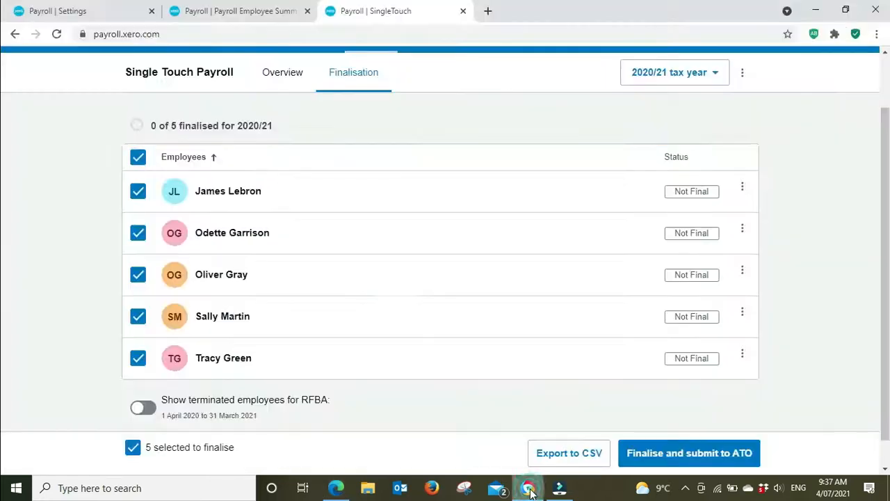
left_click(138, 157)
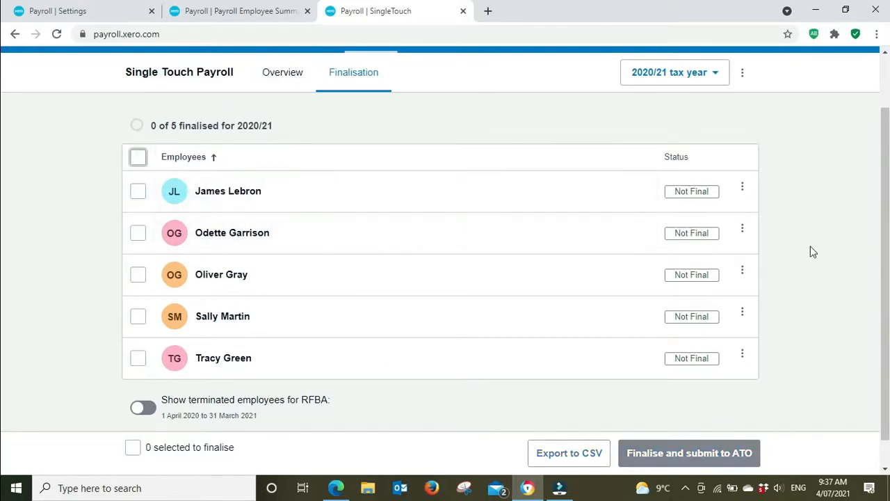